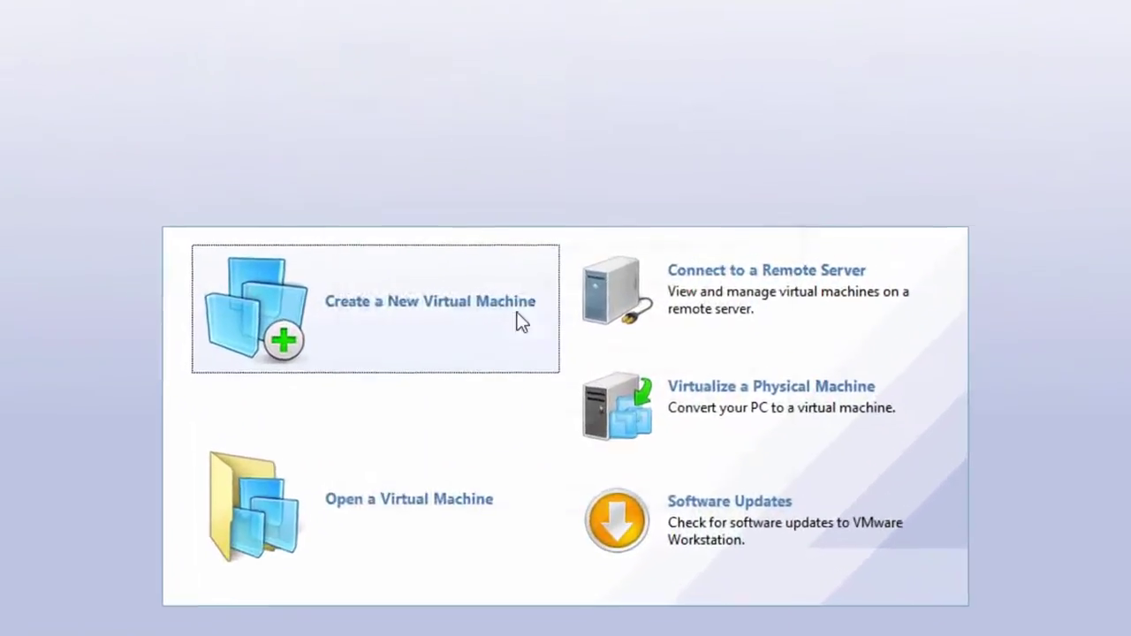
# Start a new typical virtual machine with a blank hard disk and Windows 8 as the Microsoft Windows guest version.
pyautogui.click(541, 320)
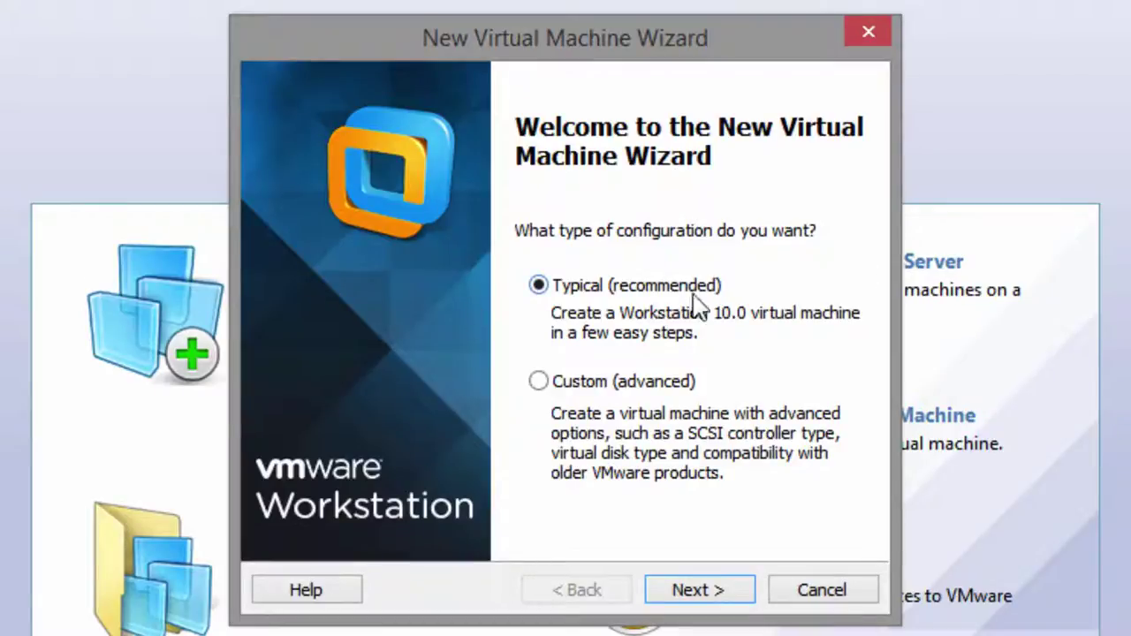
pyautogui.click(710, 601)
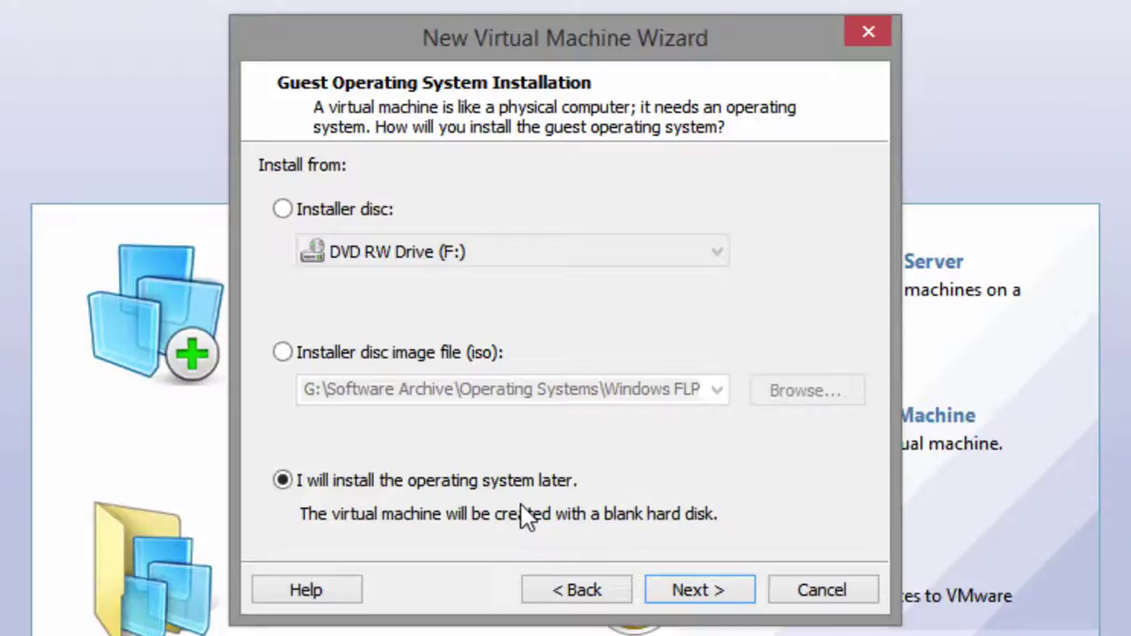
pyautogui.click(718, 590)
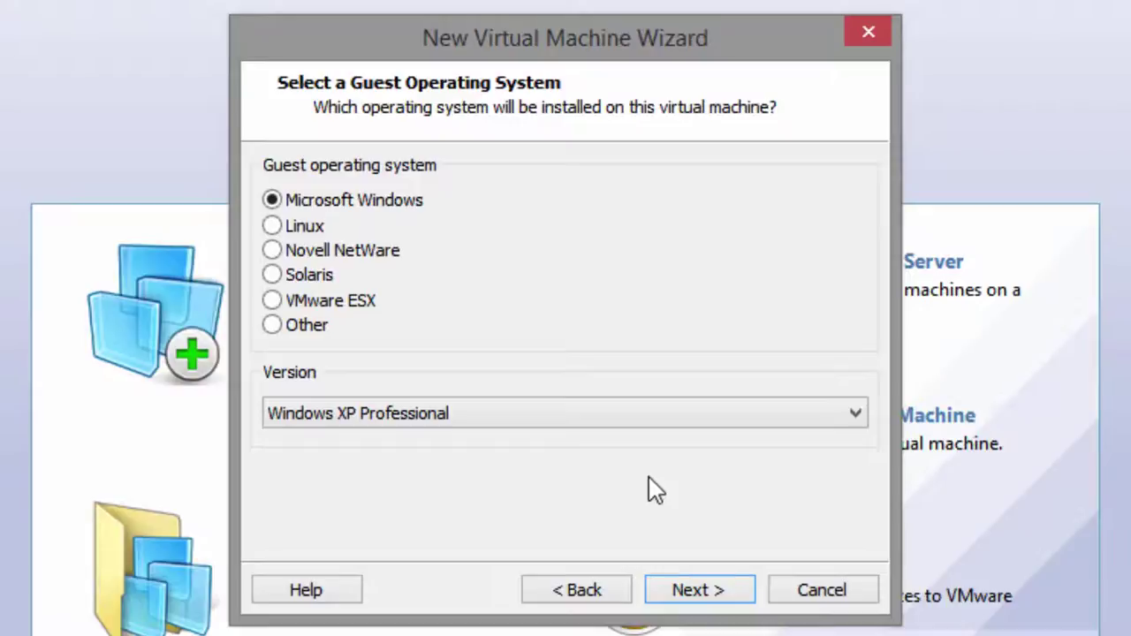
pyautogui.click(392, 416)
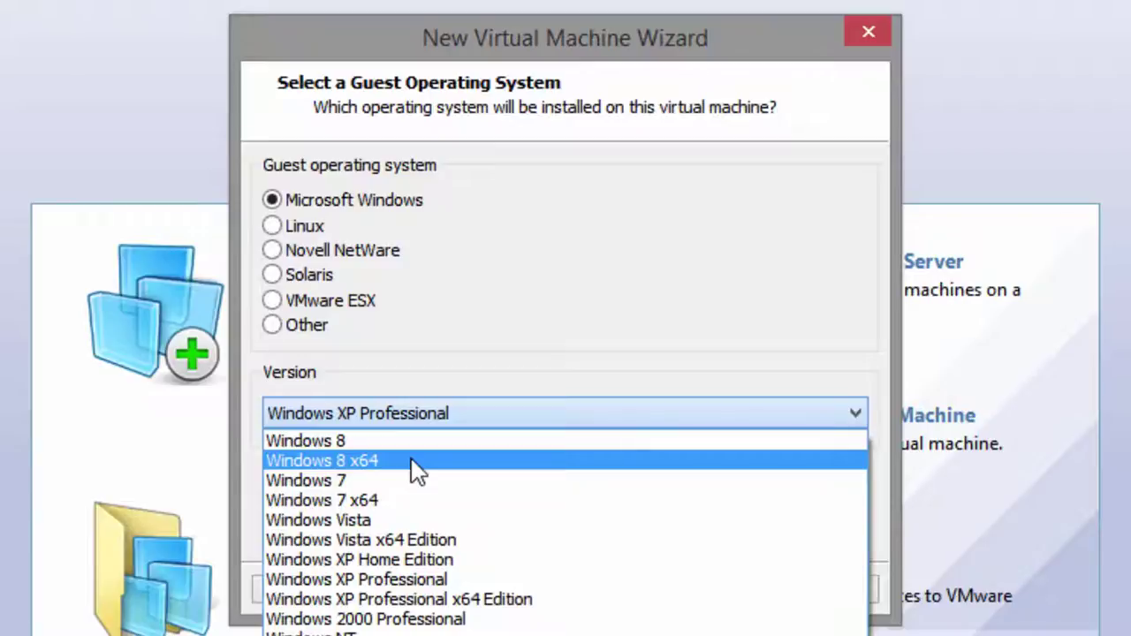
pyautogui.click(307, 442)
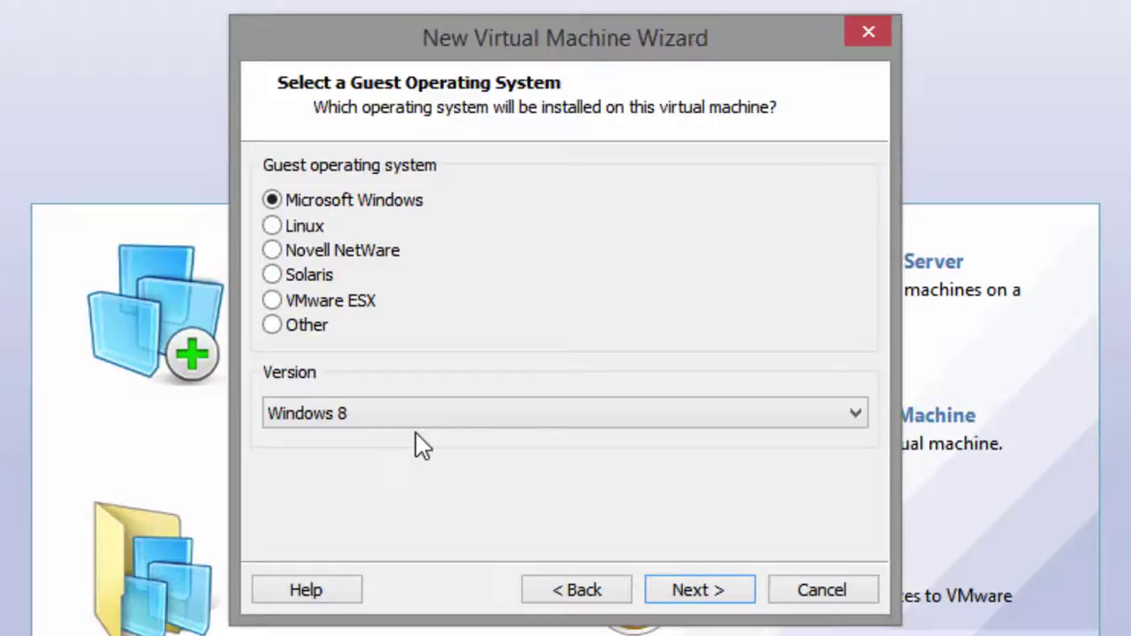
pyautogui.click(679, 594)
# Name the virtual machine "Windows 8 Release Preview" and accept the matching storage location.
pyautogui.click(439, 212)
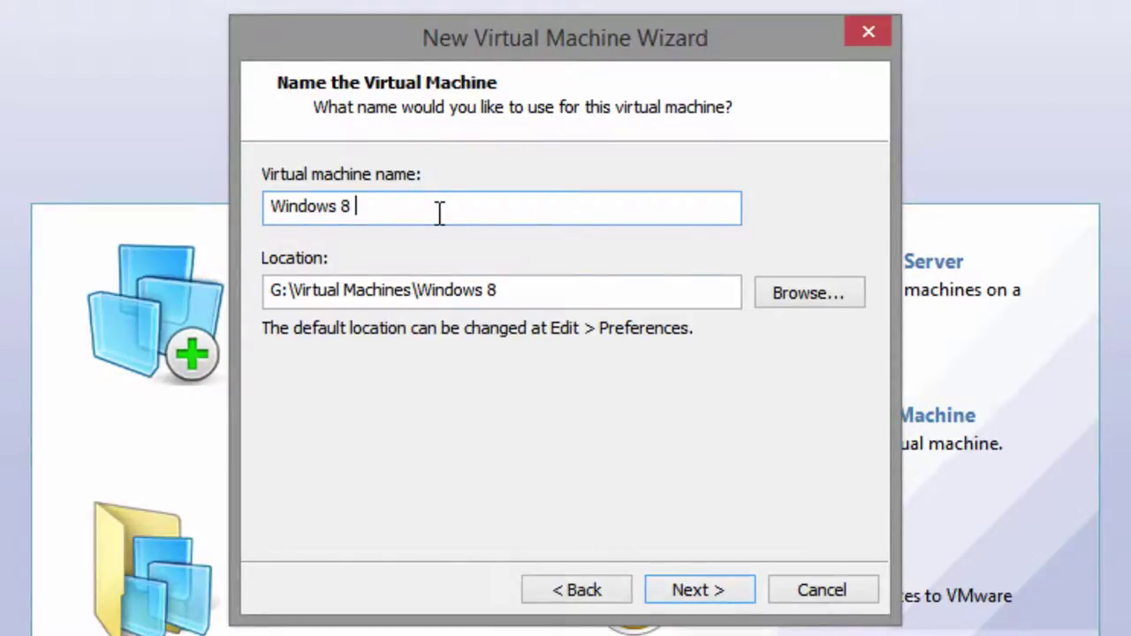
pyautogui.write('Release ')
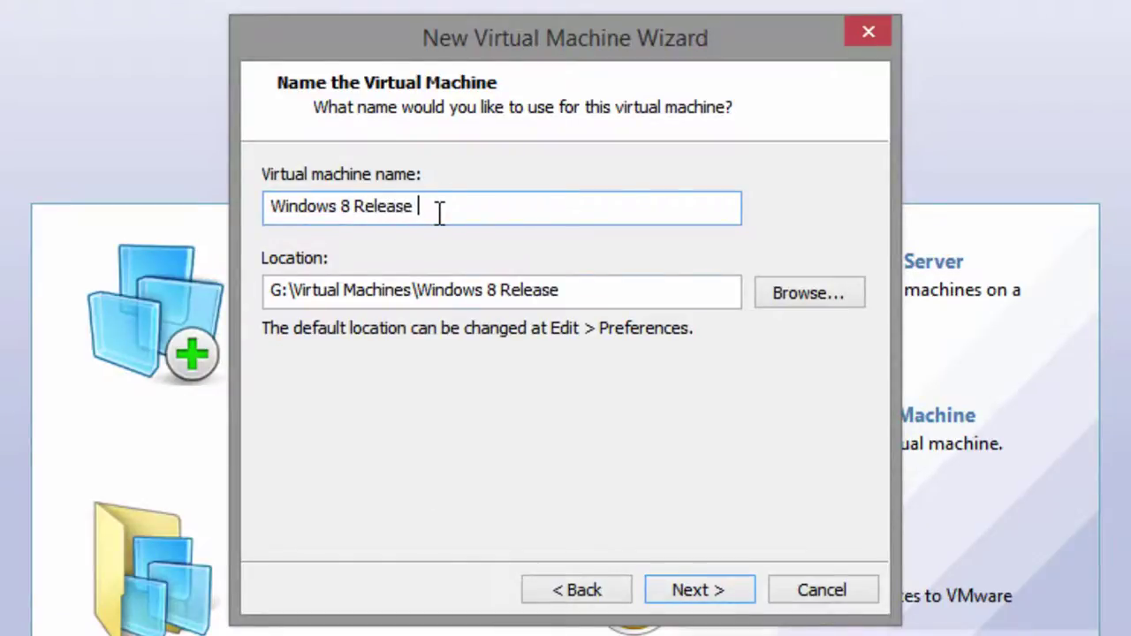
pyautogui.write('Preview')
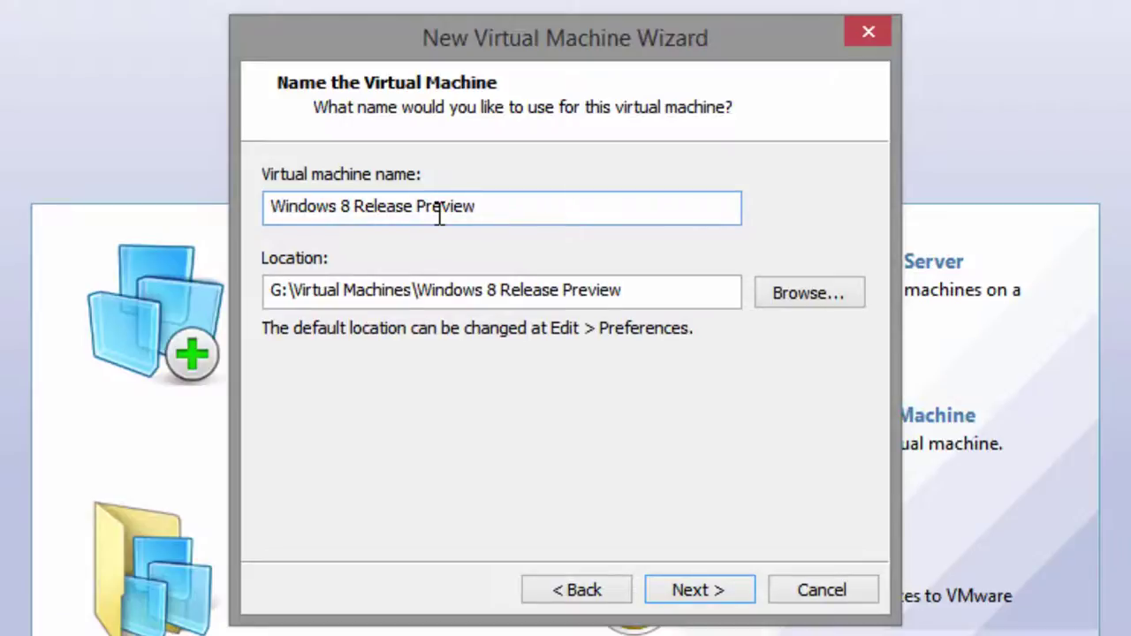
pyautogui.press('Return')
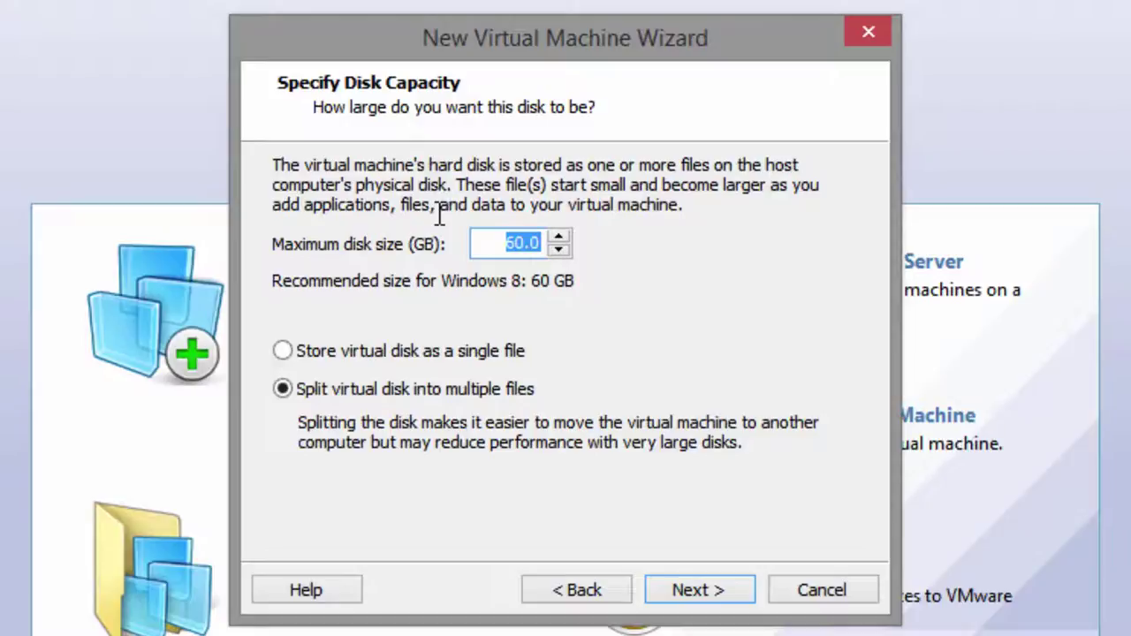
# Set the maximum disk size to 20 GB and store the virtual disk as a single file.
pyautogui.write('20')
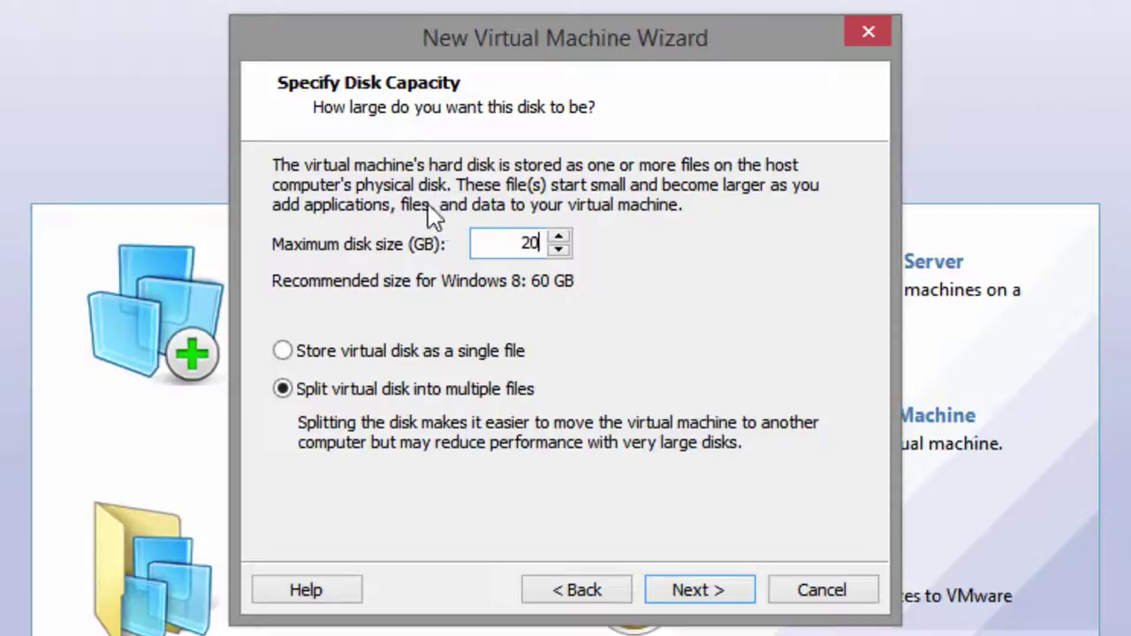
pyautogui.click(306, 354)
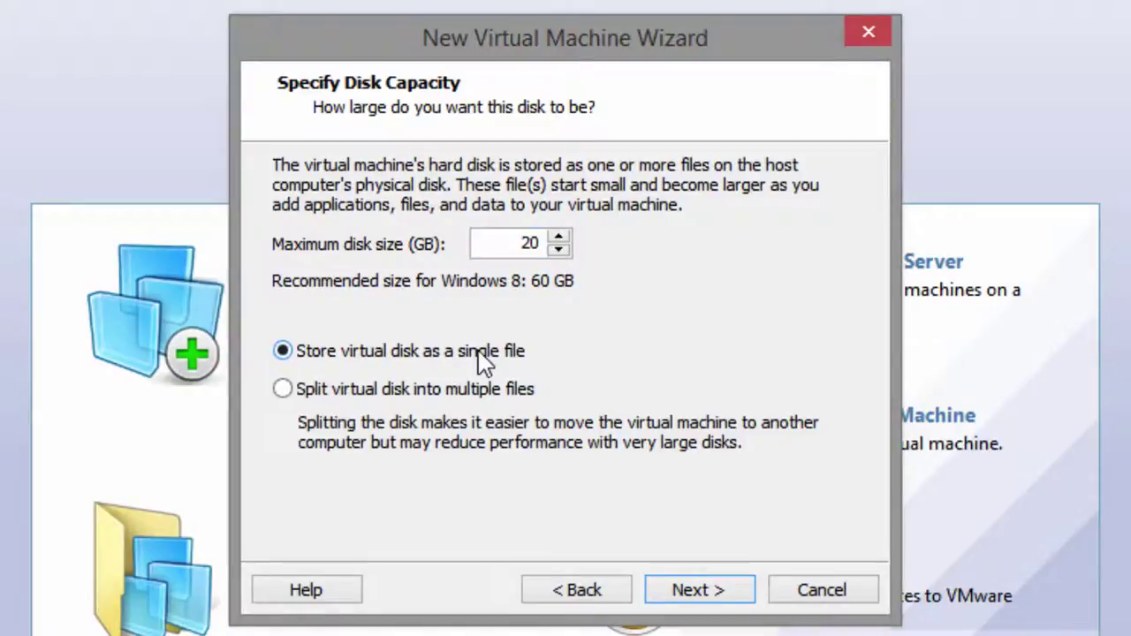
pyautogui.click(696, 595)
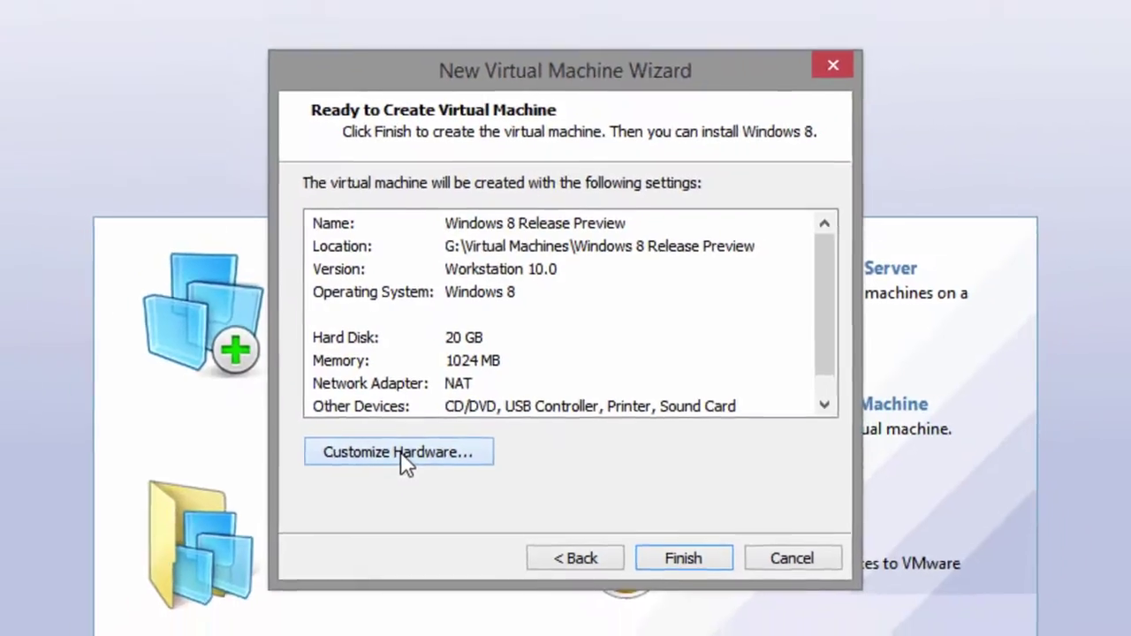
# Customize the virtual machine's hardware by setting its memory to 2048 MB.
pyautogui.click(380, 470)
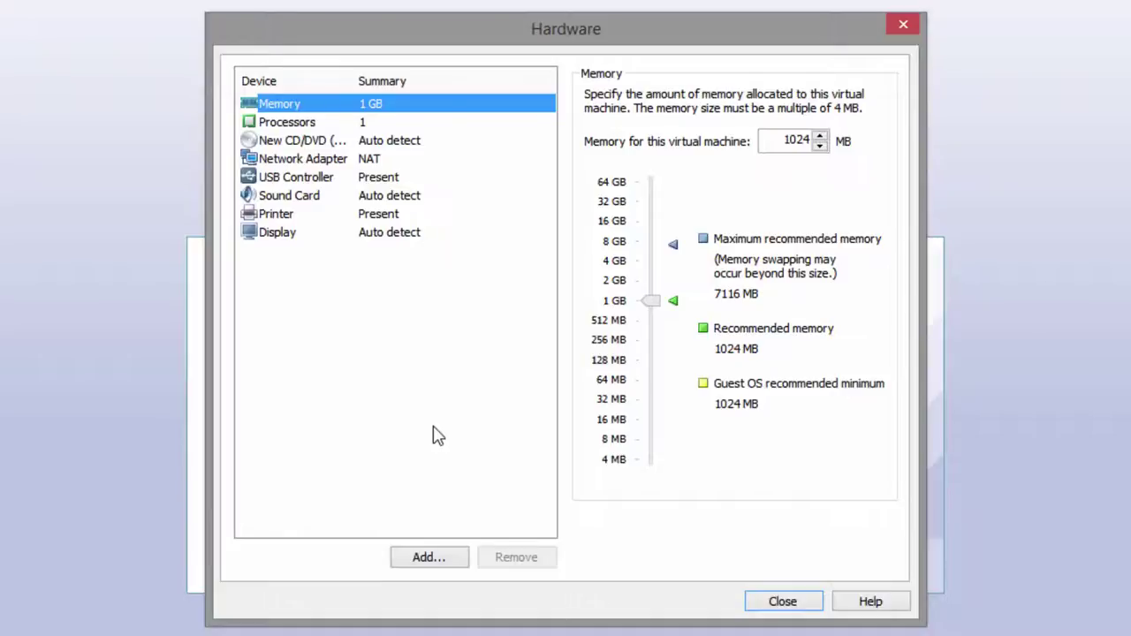
pyautogui.moveTo(780, 140); pyautogui.dragTo(842, 139)
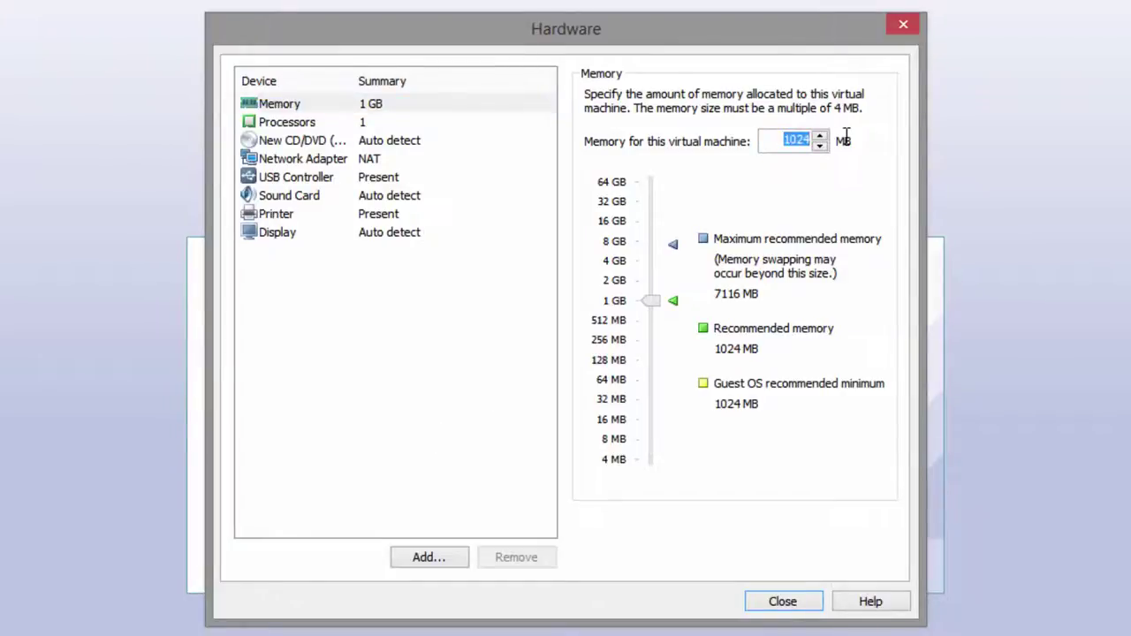
pyautogui.write('2048')
# Set the virtual machine's number of processors to 2.
pyautogui.click(328, 124)
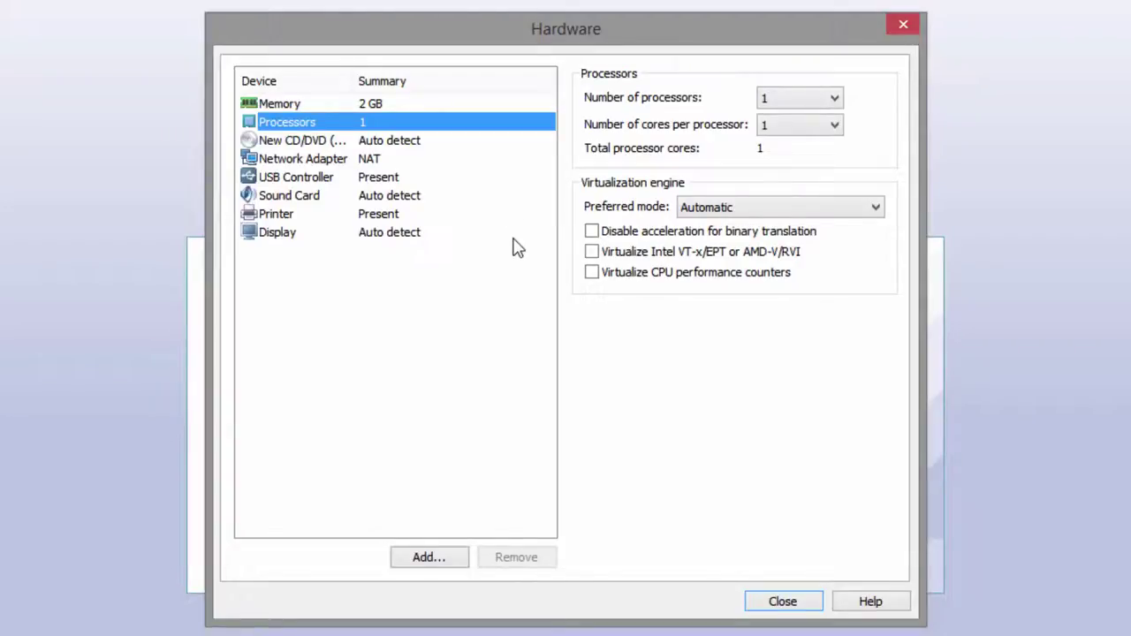
pyautogui.click(826, 99)
pyautogui.click(811, 134)
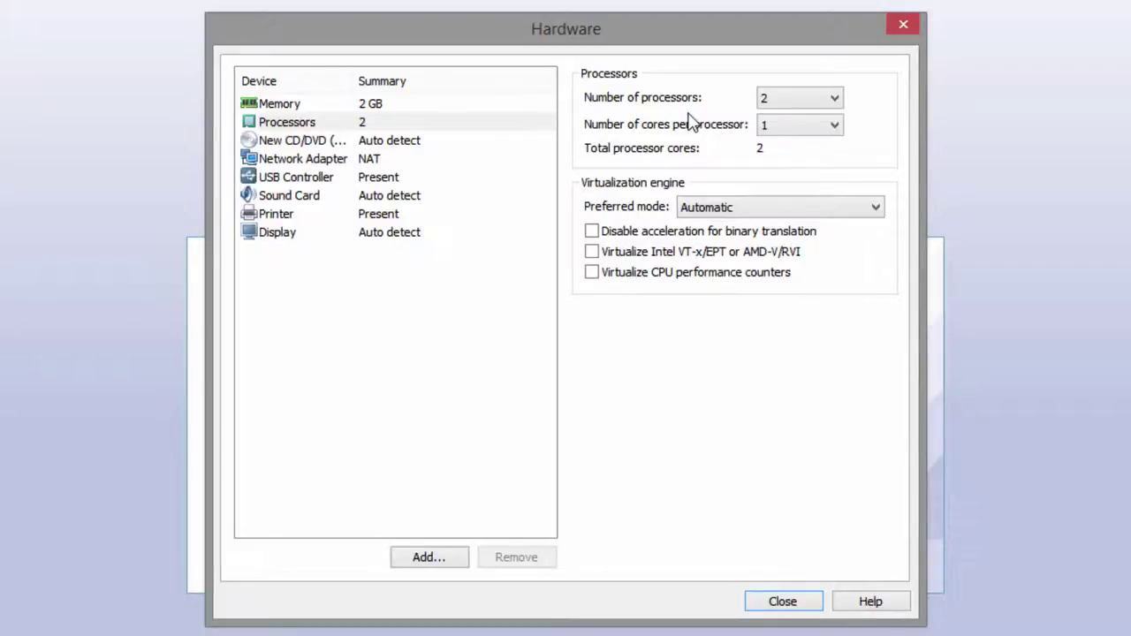
# Point the CD/DVD drive to the Windows ISO image file under G:\Software Archive and finish creating the virtual machine.
pyautogui.click(299, 146)
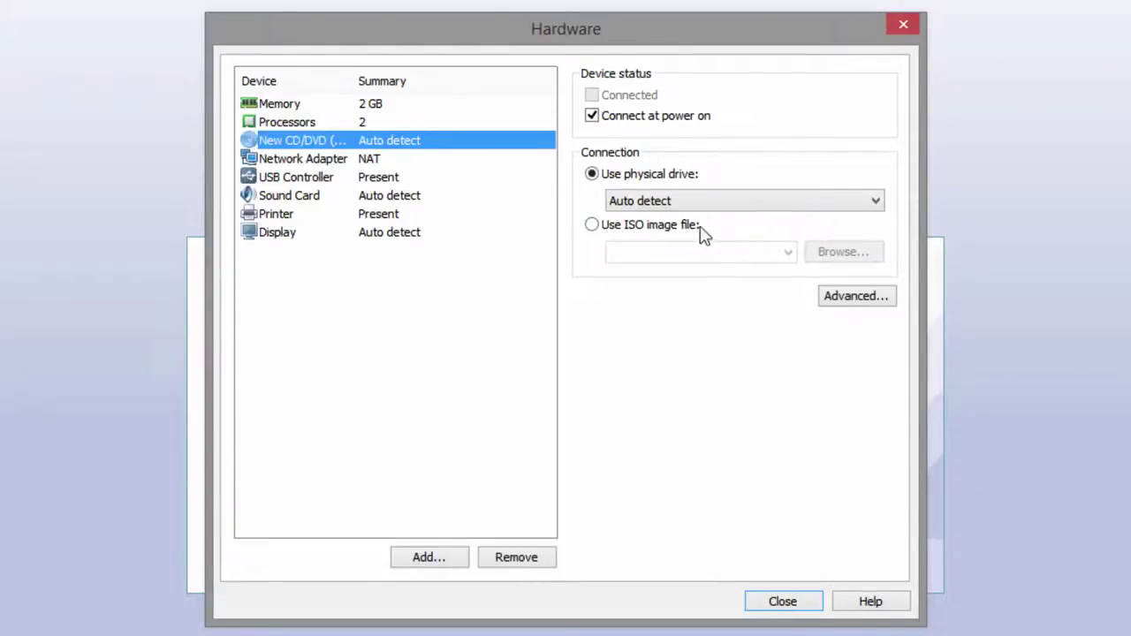
pyautogui.click(645, 233)
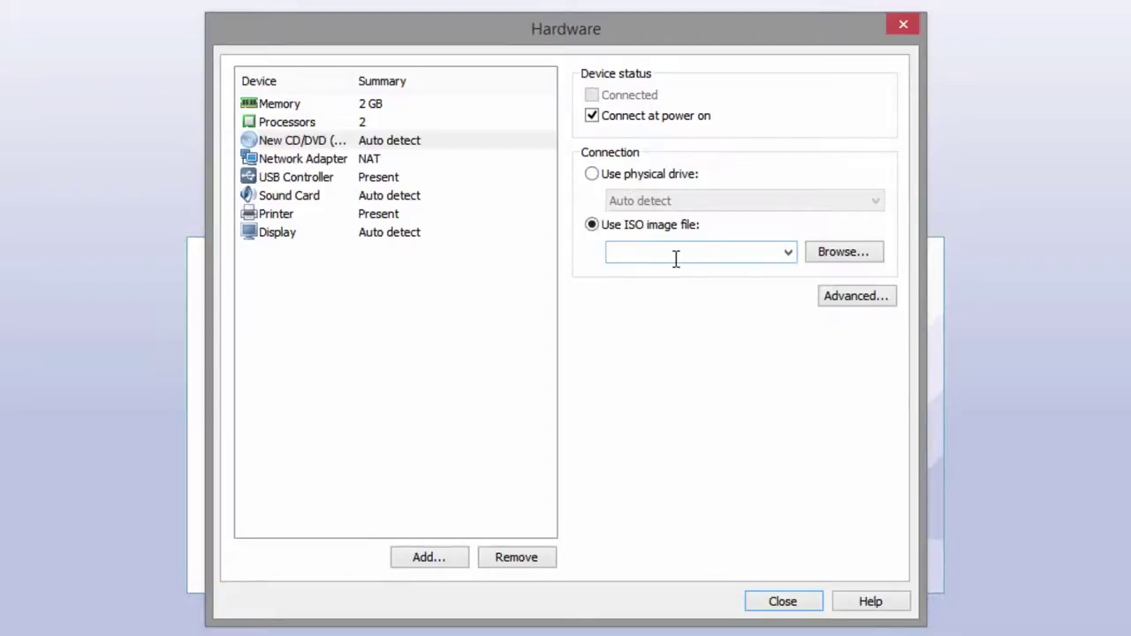
pyautogui.hotkey('ctrl', 'v')
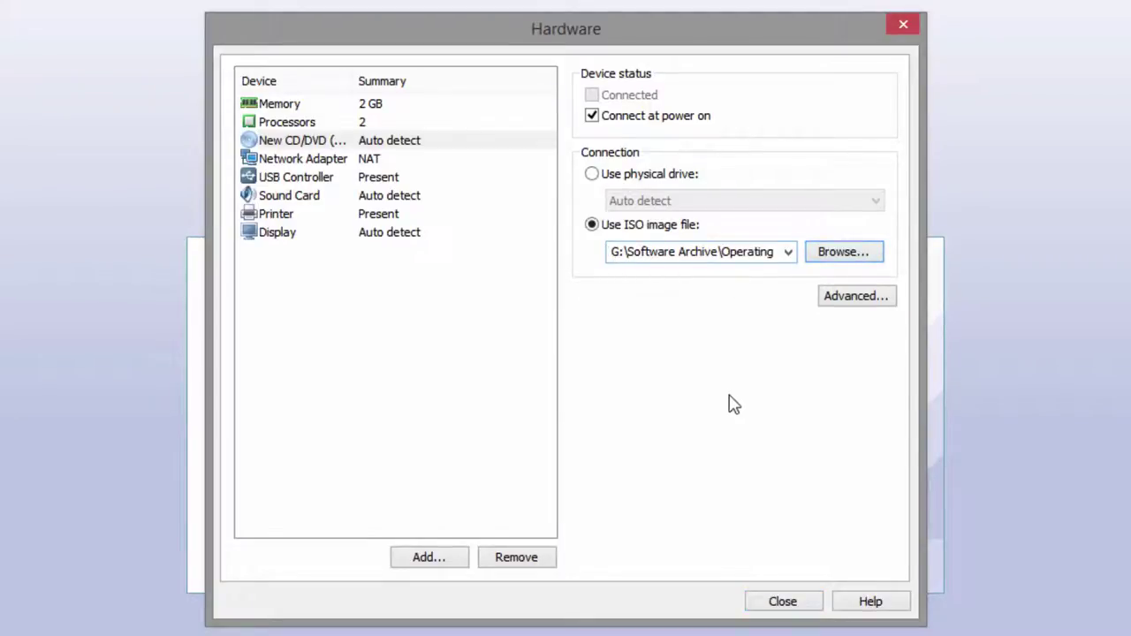
pyautogui.click(808, 605)
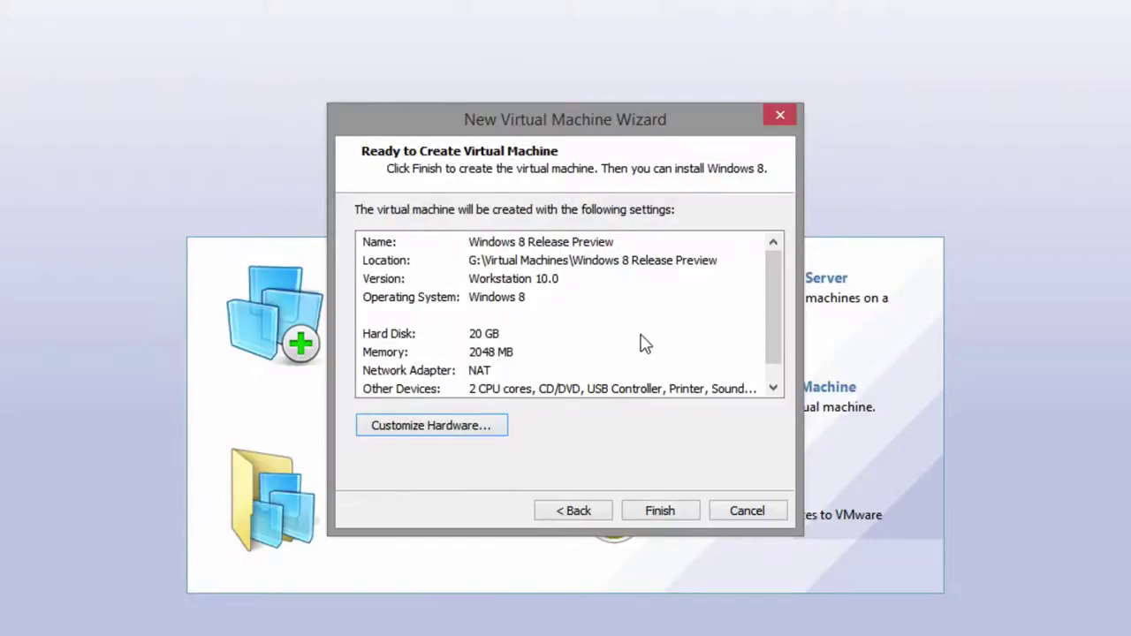
pyautogui.click(661, 510)
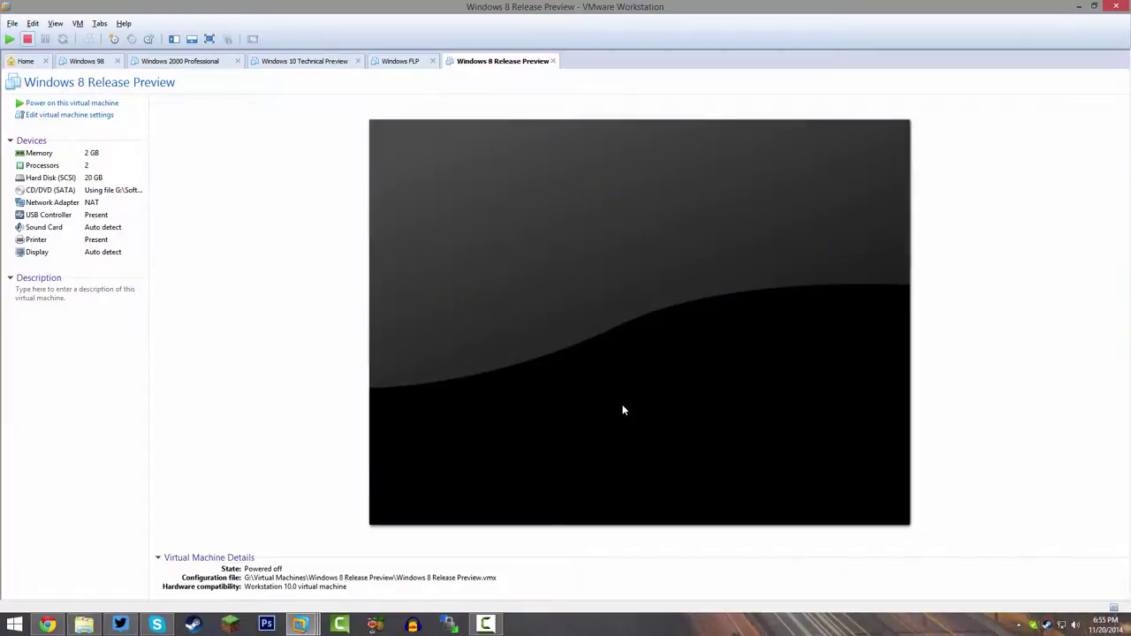
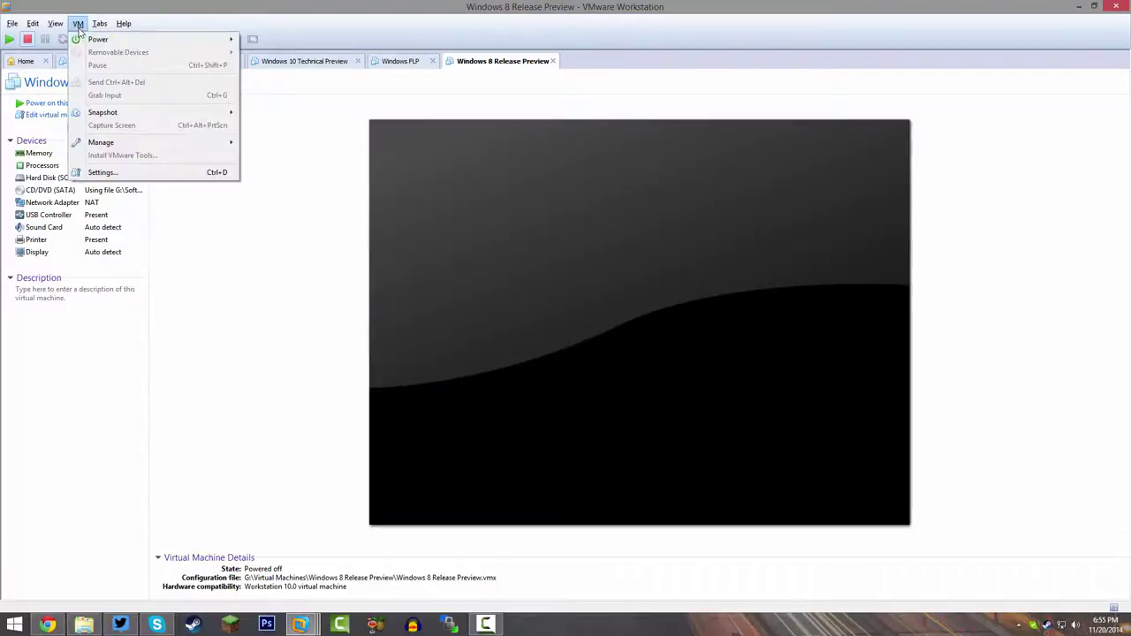
# Power on the virtual machine to BIOS and save the system date as 05/31/2012.
pyautogui.moveTo(133, 39)
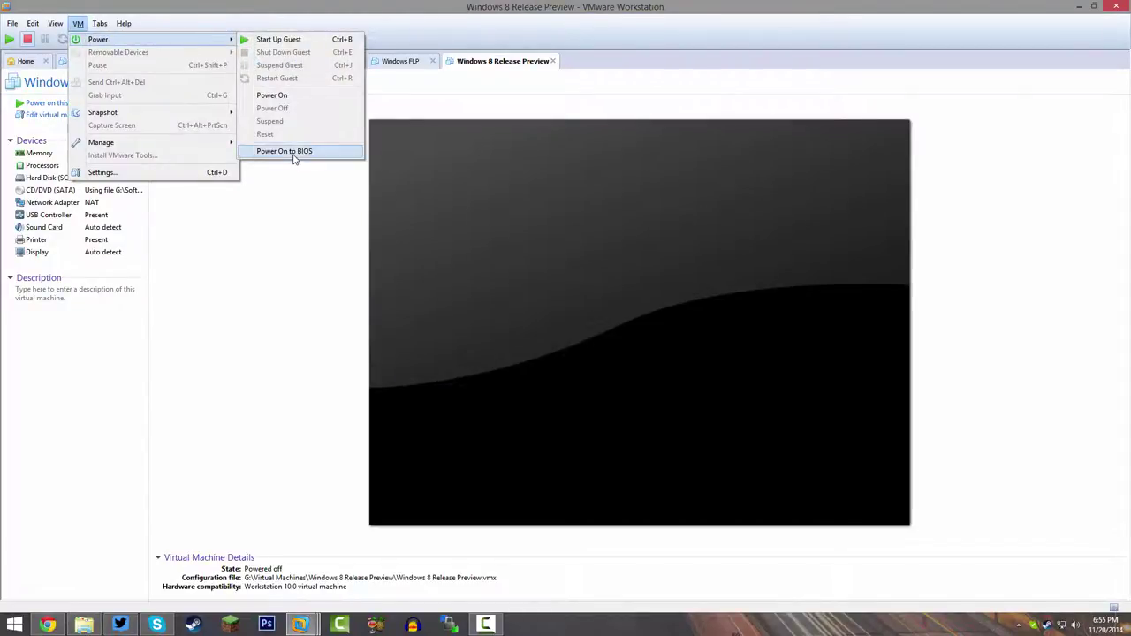
pyautogui.click(291, 152)
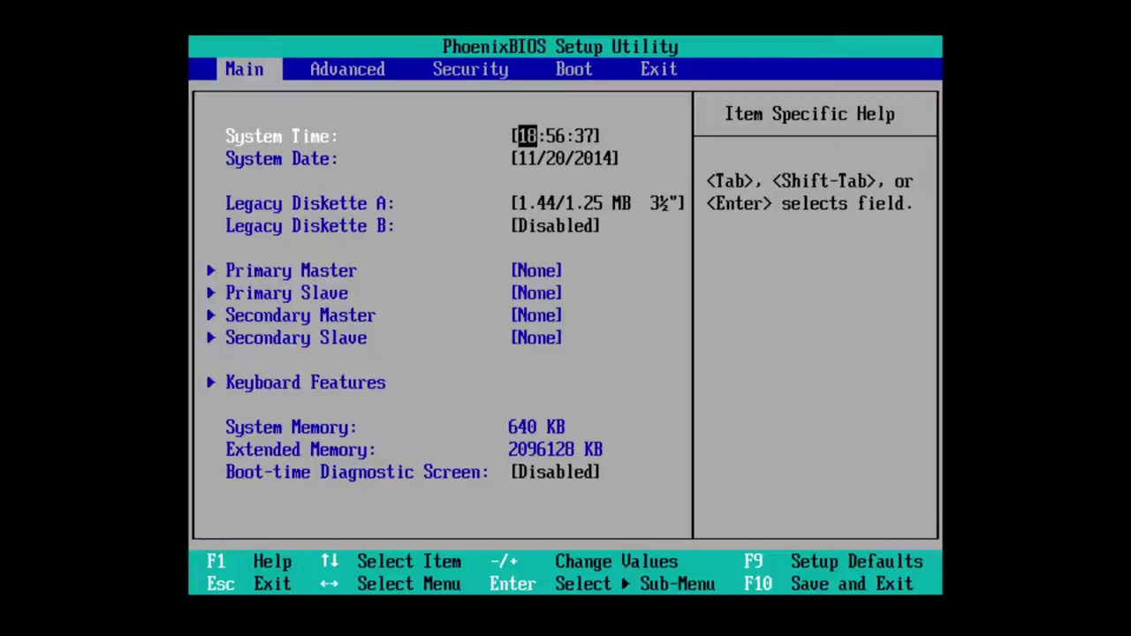
pyautogui.press('Down')
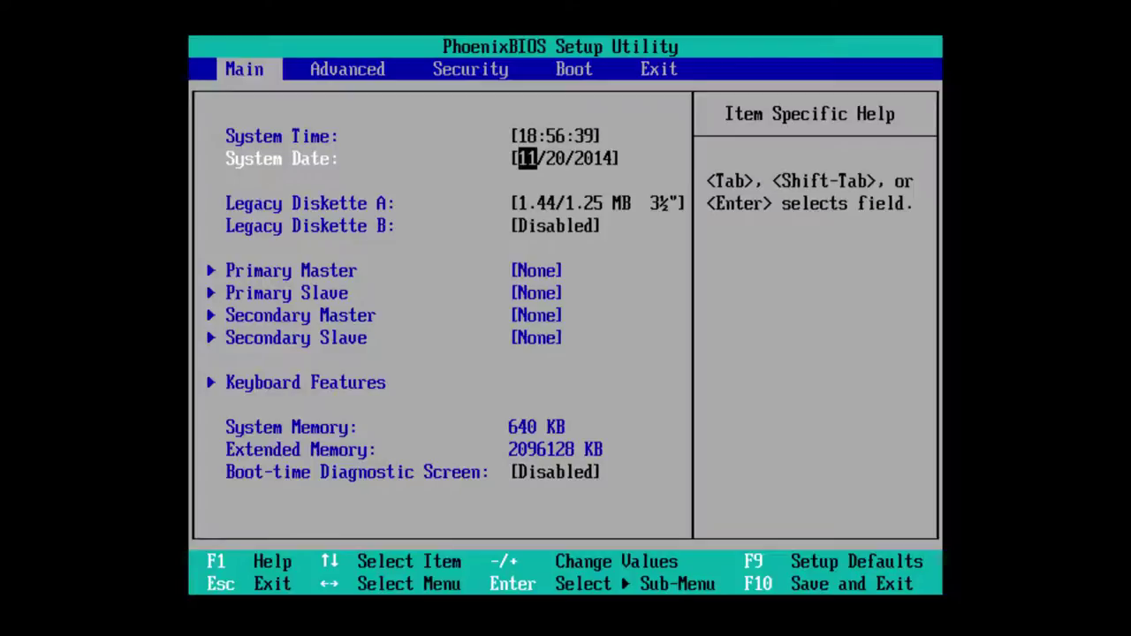
pyautogui.press('Tab')
pyautogui.press('Left')
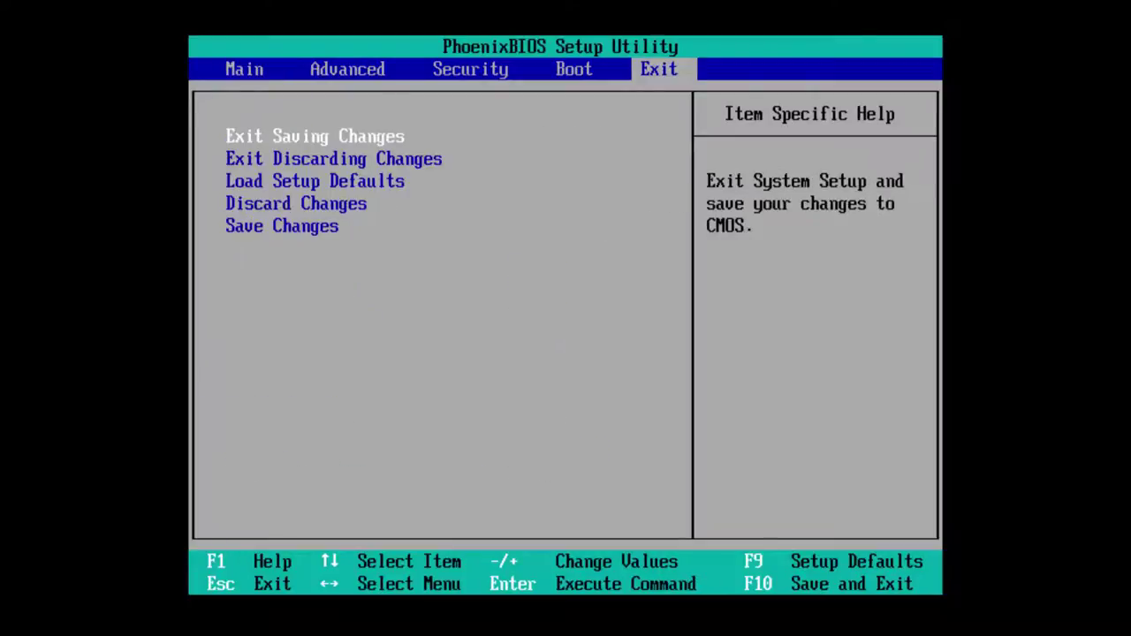
pyautogui.press('Right')
pyautogui.press('Down')
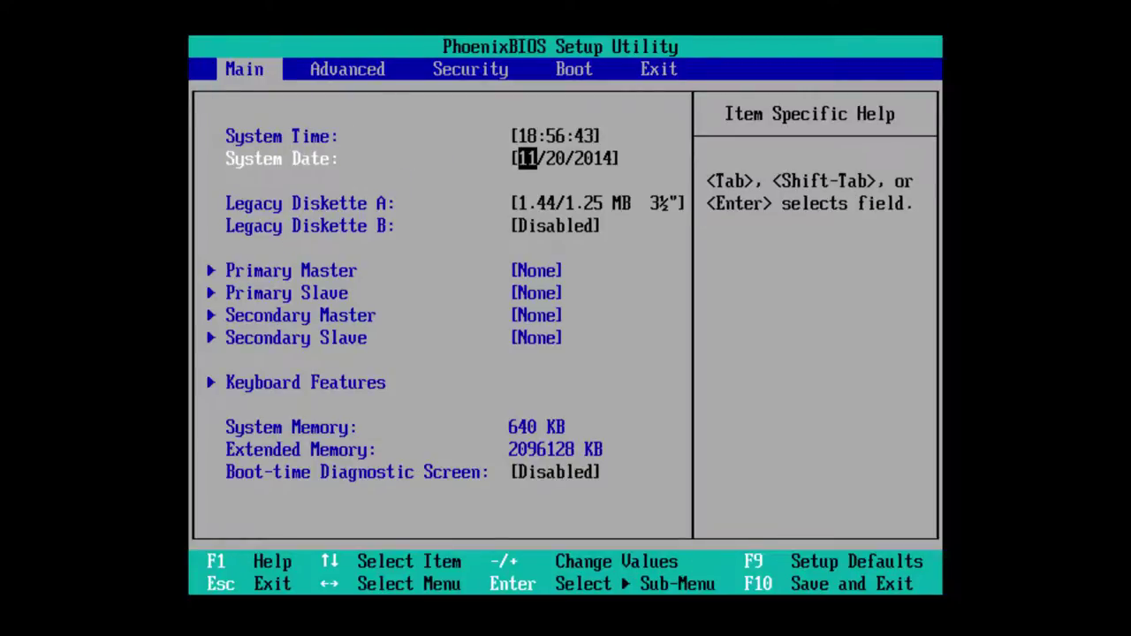
pyautogui.write('05/31/')
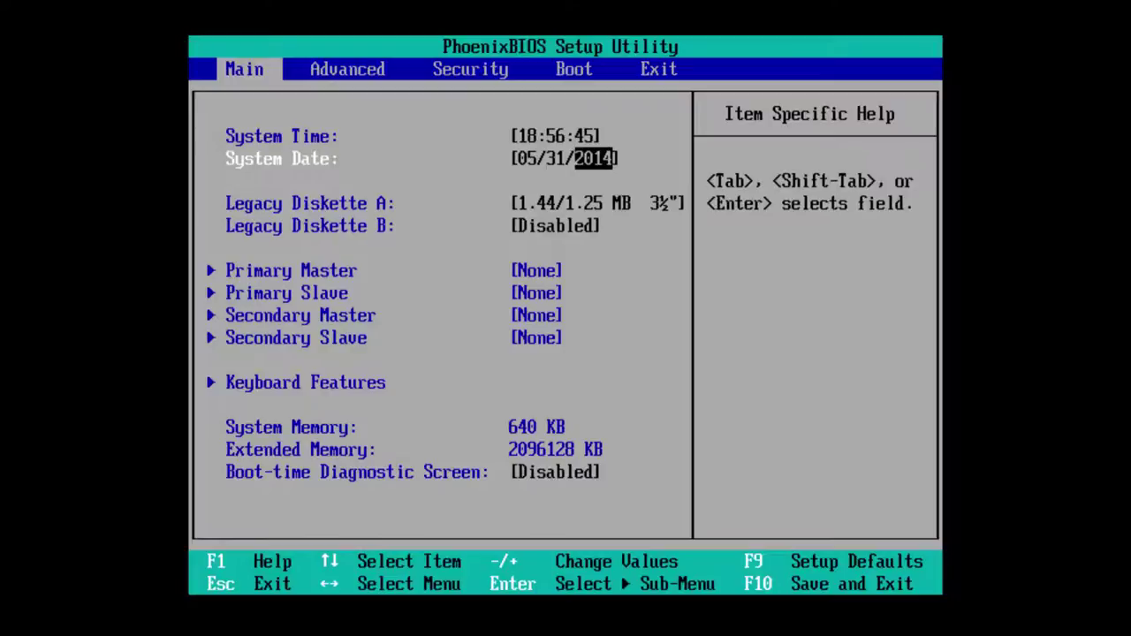
pyautogui.write('2012')
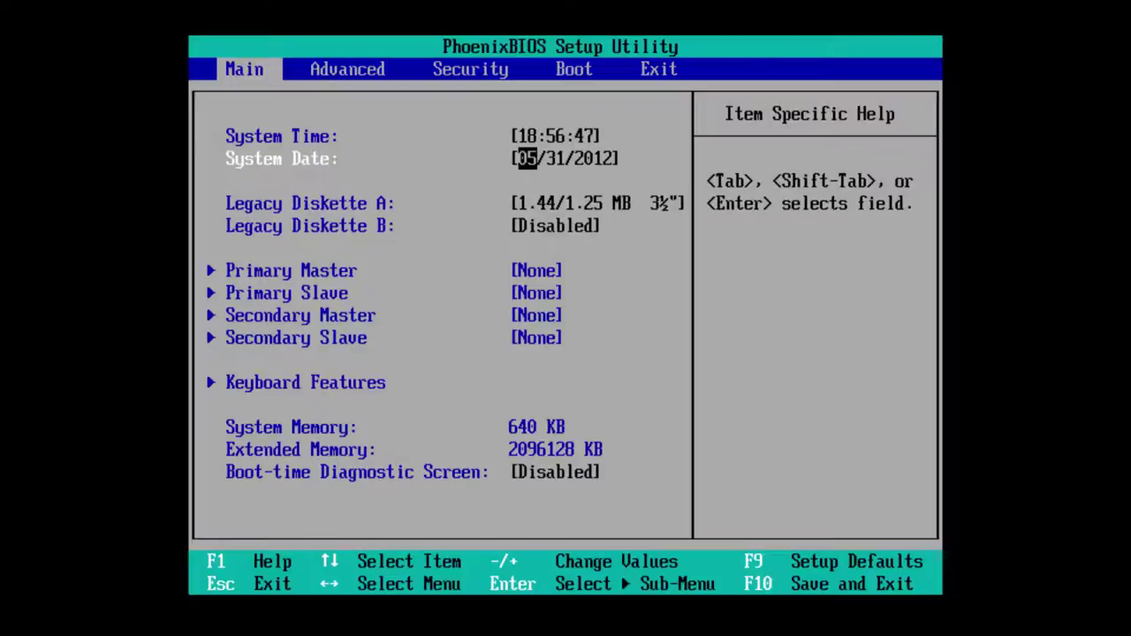
pyautogui.press('F10')
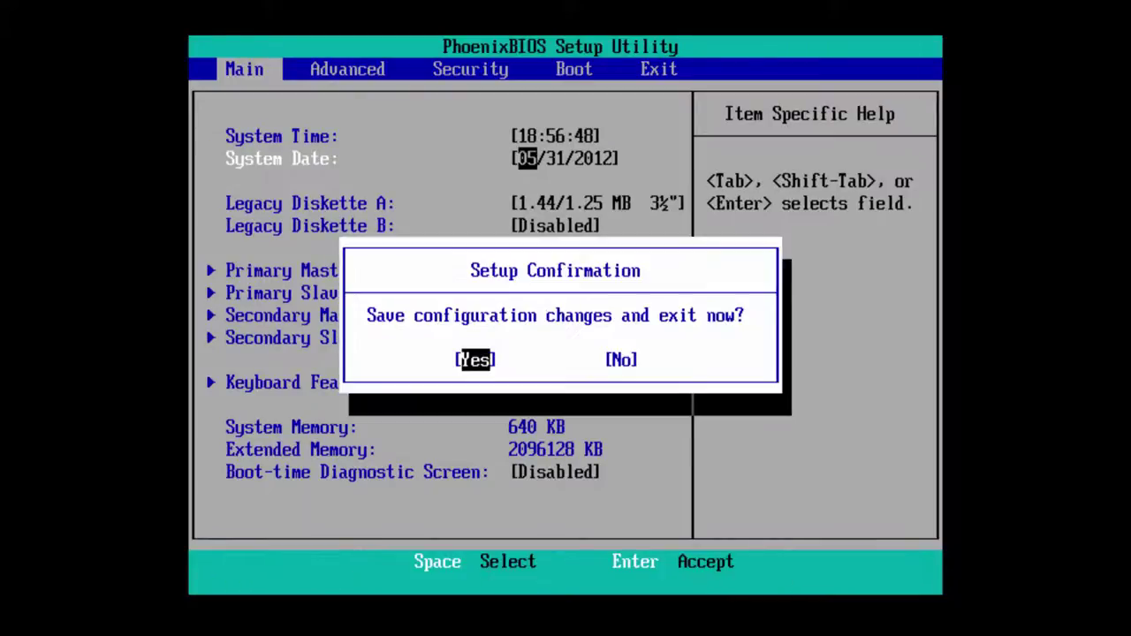
pyautogui.press('Return')
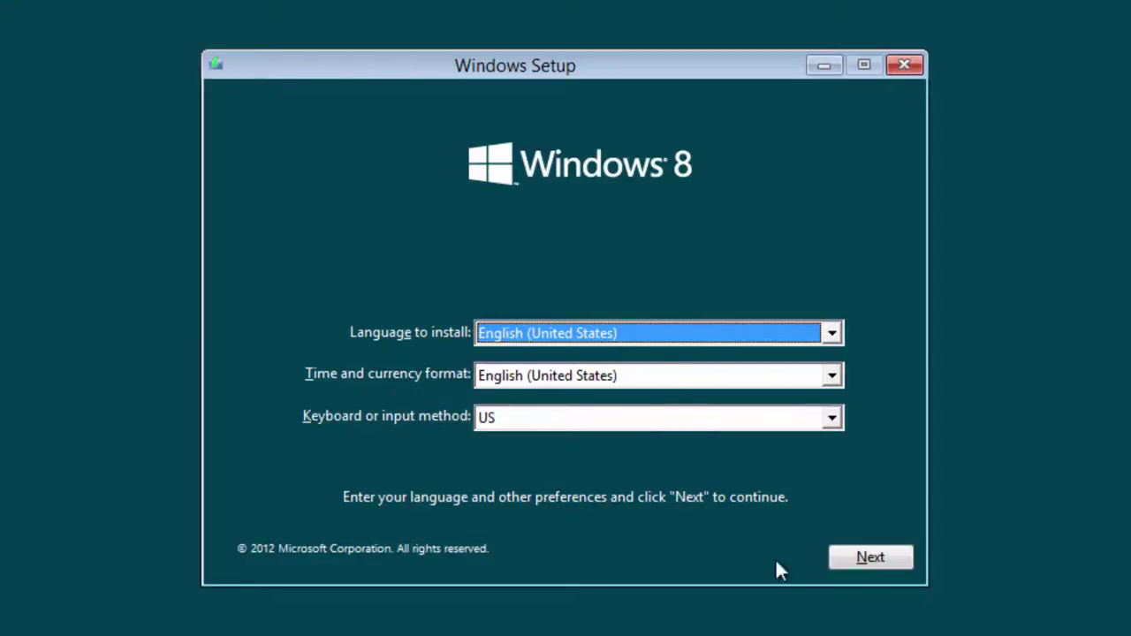
# Start the Windows 8 installation with English (United States) and US keyboard settings, and submit the product key.
pyautogui.click(860, 562)
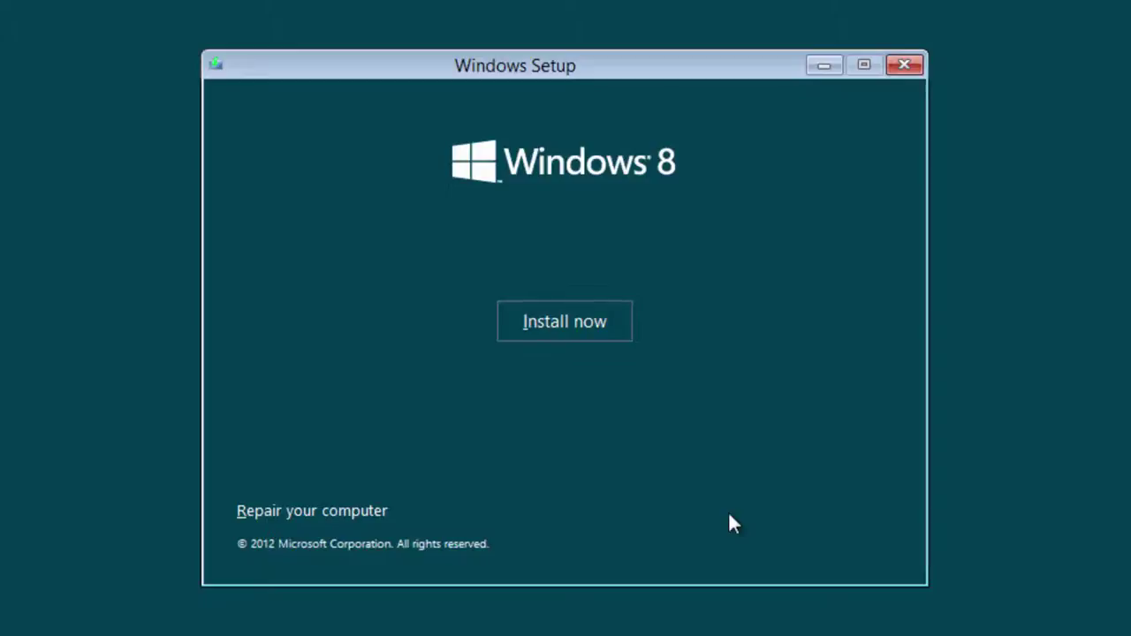
pyautogui.click(610, 334)
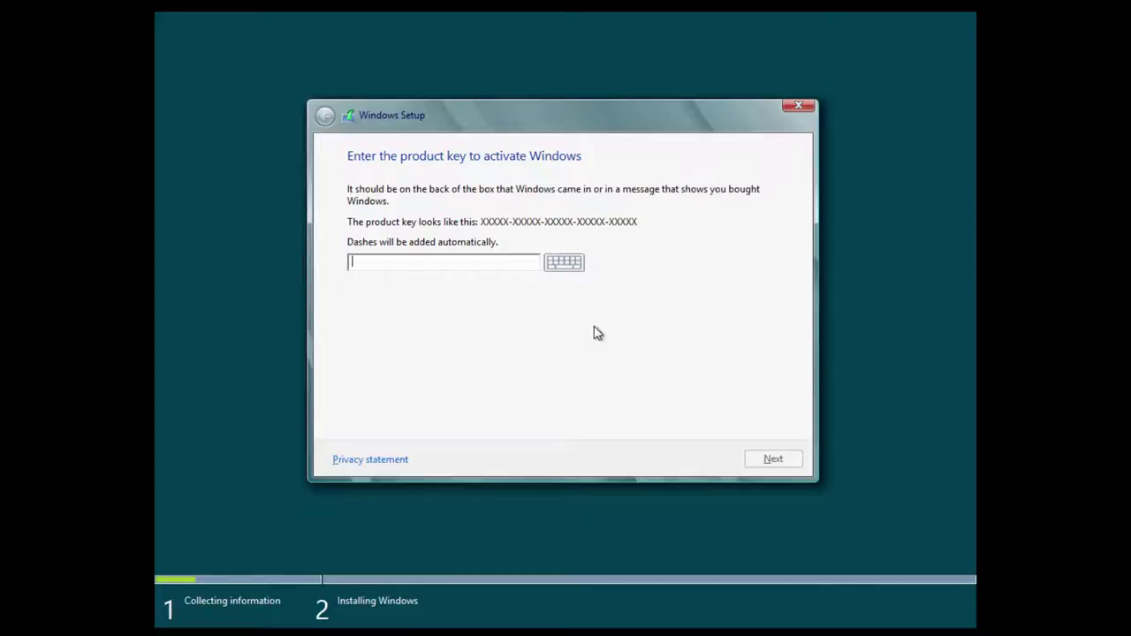
pyautogui.hotkey('ctrl', 'v')
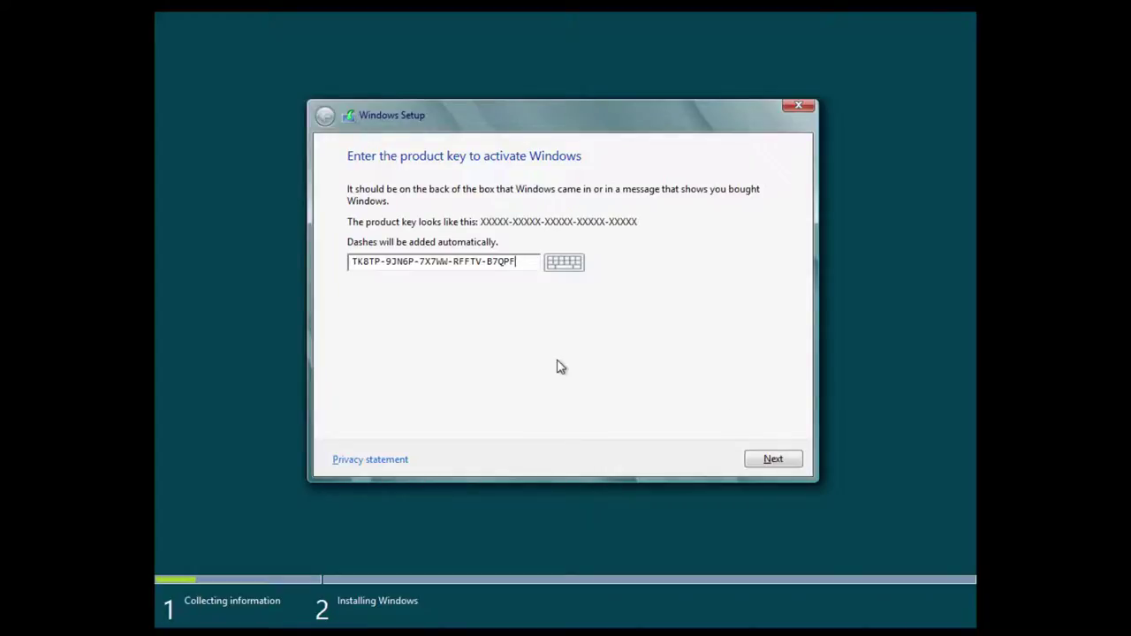
pyautogui.click(773, 457)
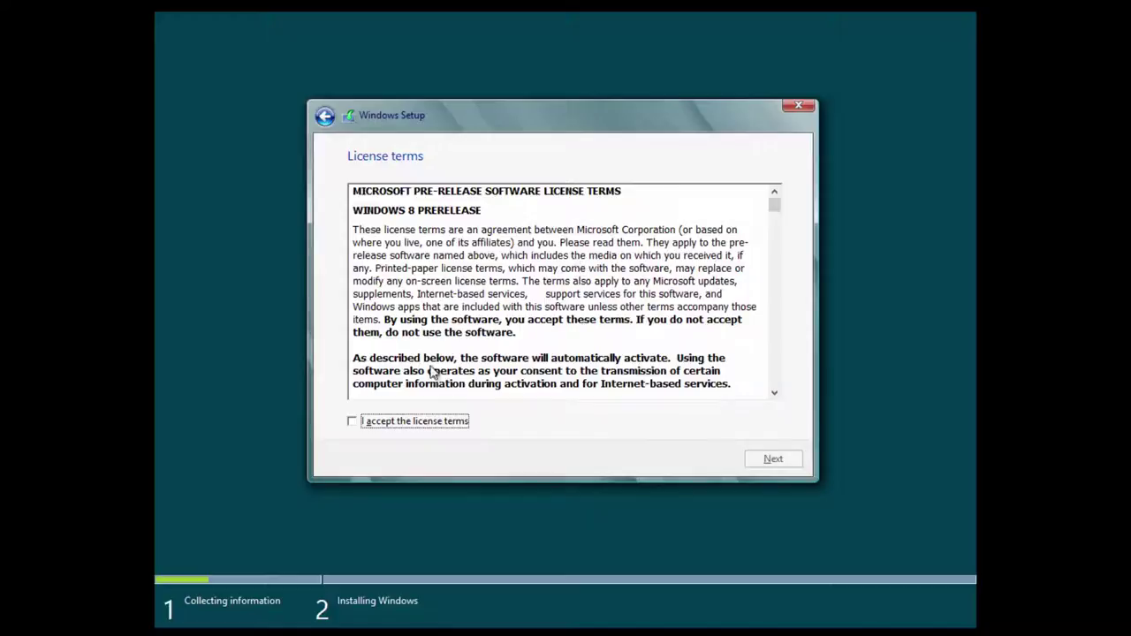
# Accept the license terms and start a custom installation of Windows on the unallocated space of Drive 0.
pyautogui.click(352, 422)
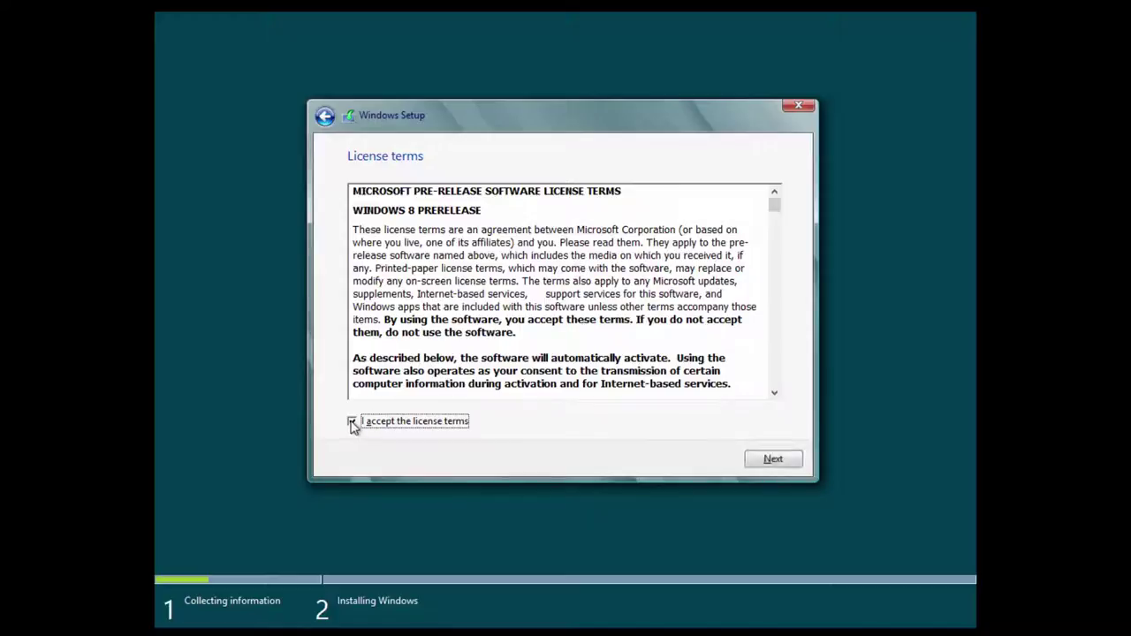
pyautogui.click(770, 460)
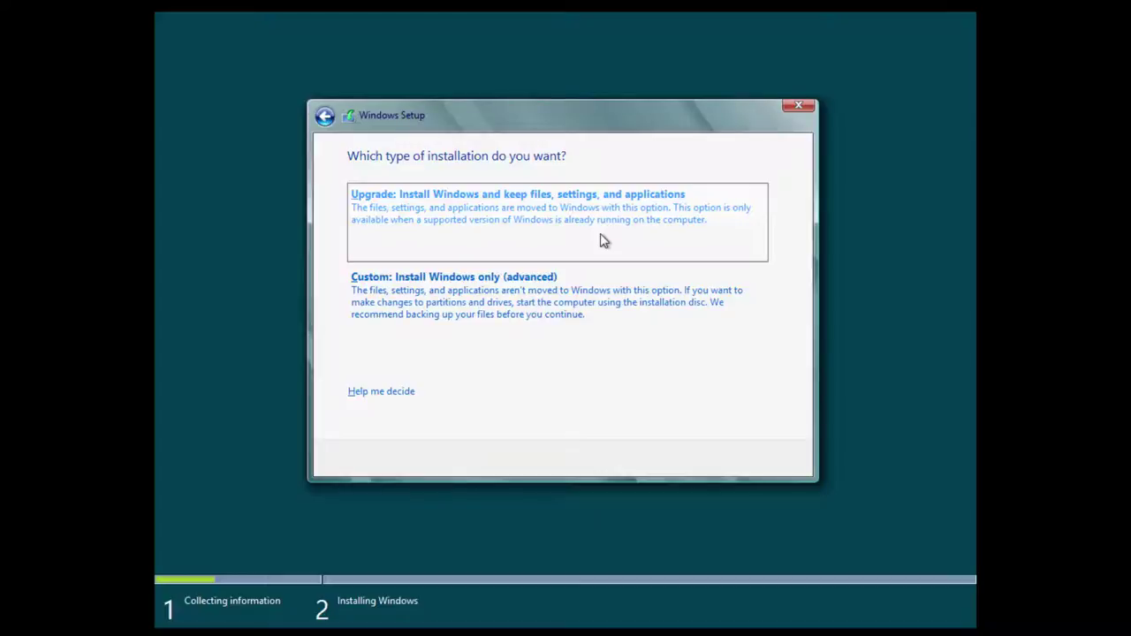
pyautogui.click(624, 302)
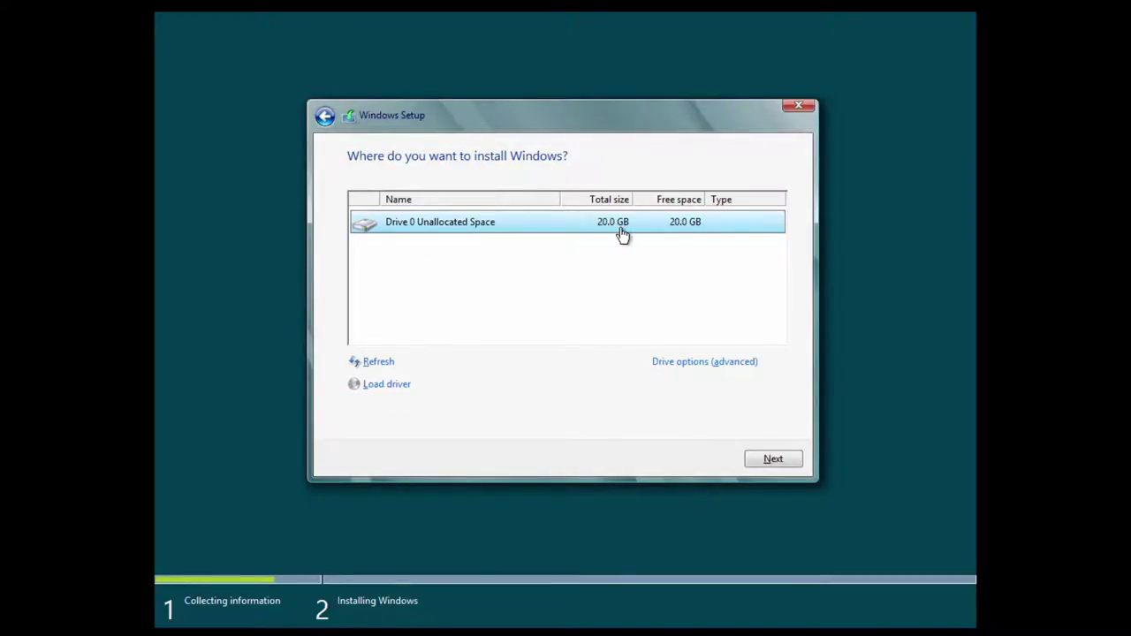
pyautogui.click(762, 463)
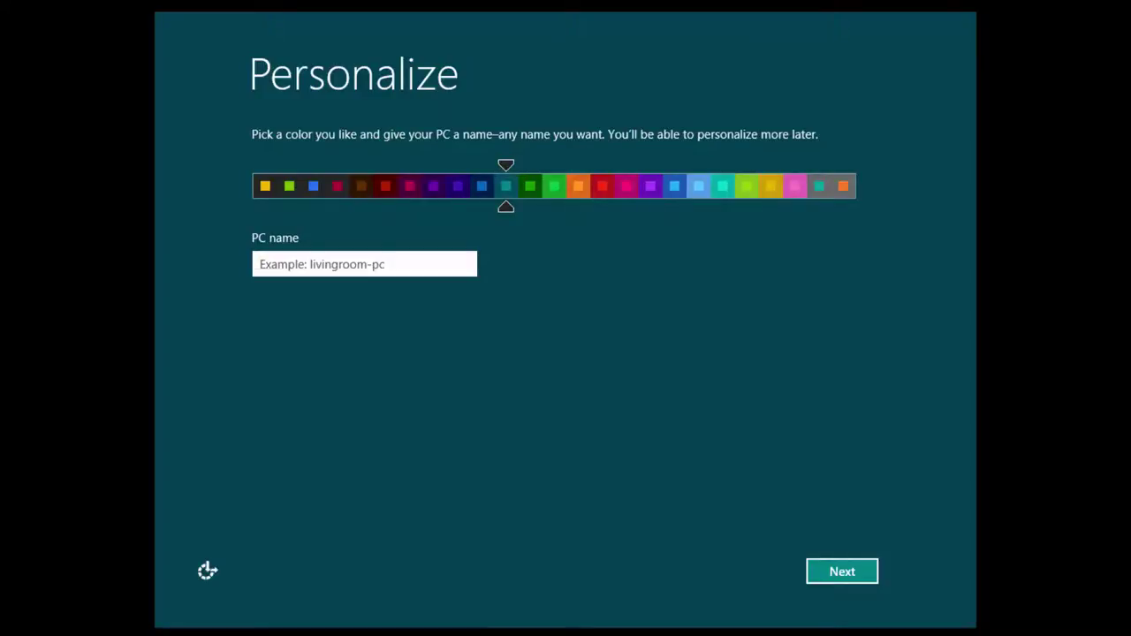
# Personalize the setup with the medium blue color scheme and set the PC name to Win8RP.
pyautogui.click(505, 208)
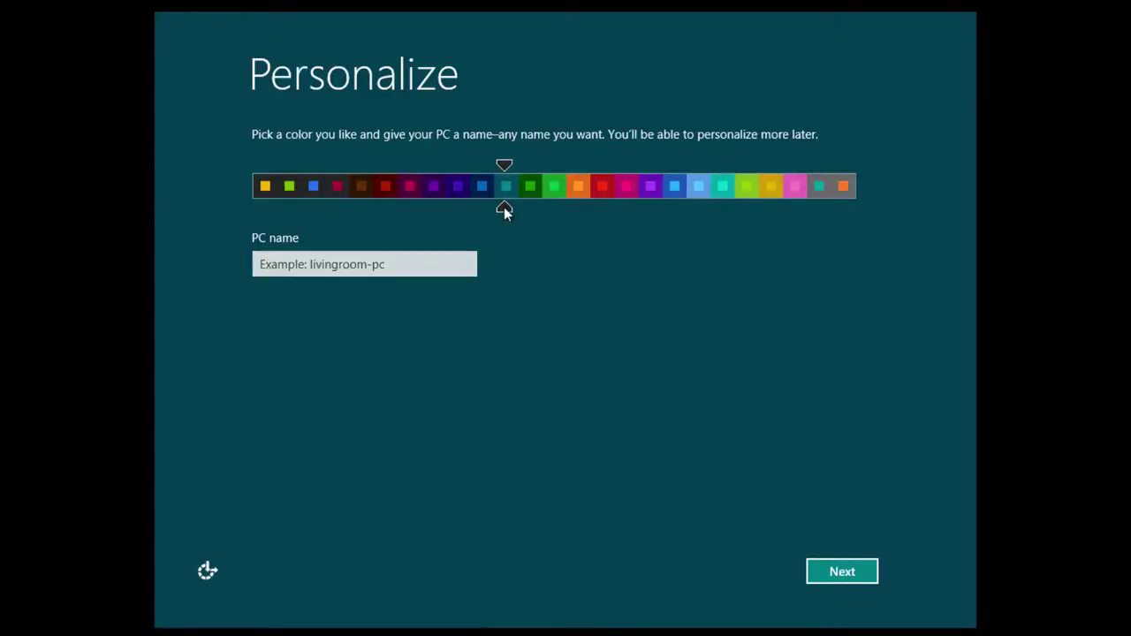
pyautogui.moveTo(504, 207); pyautogui.dragTo(674, 207)
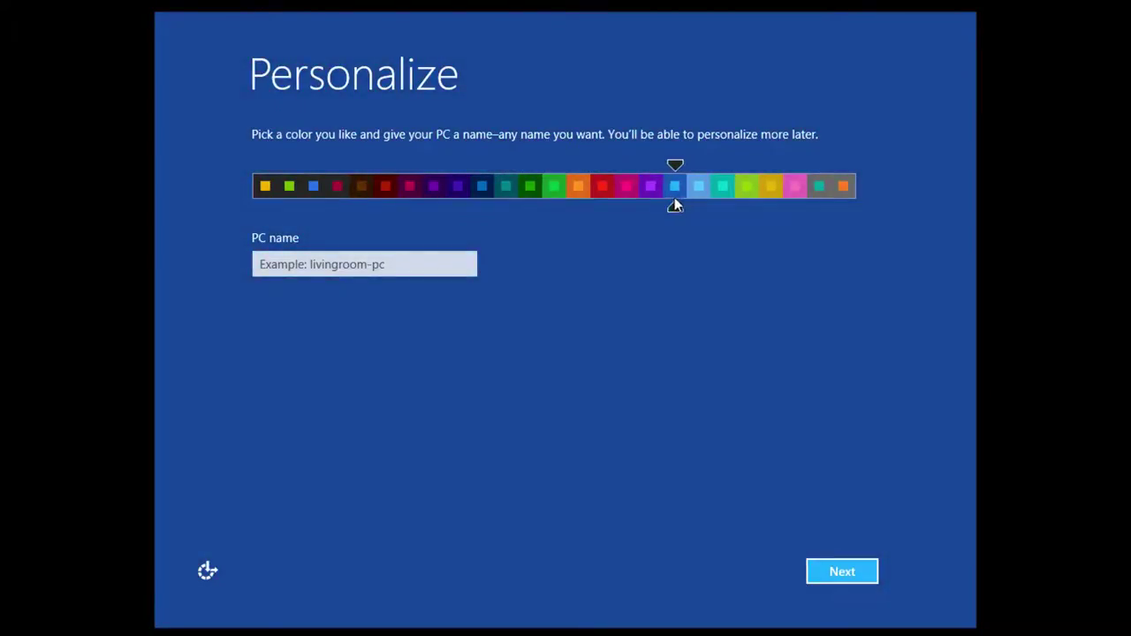
pyautogui.click(391, 264)
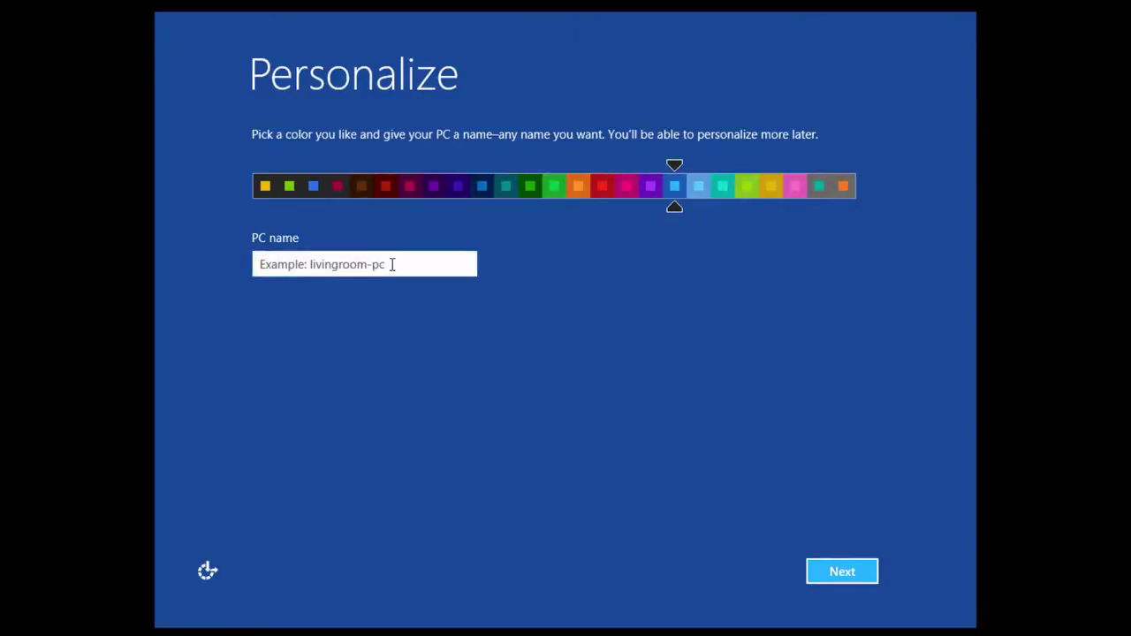
pyautogui.write('Win8RP')
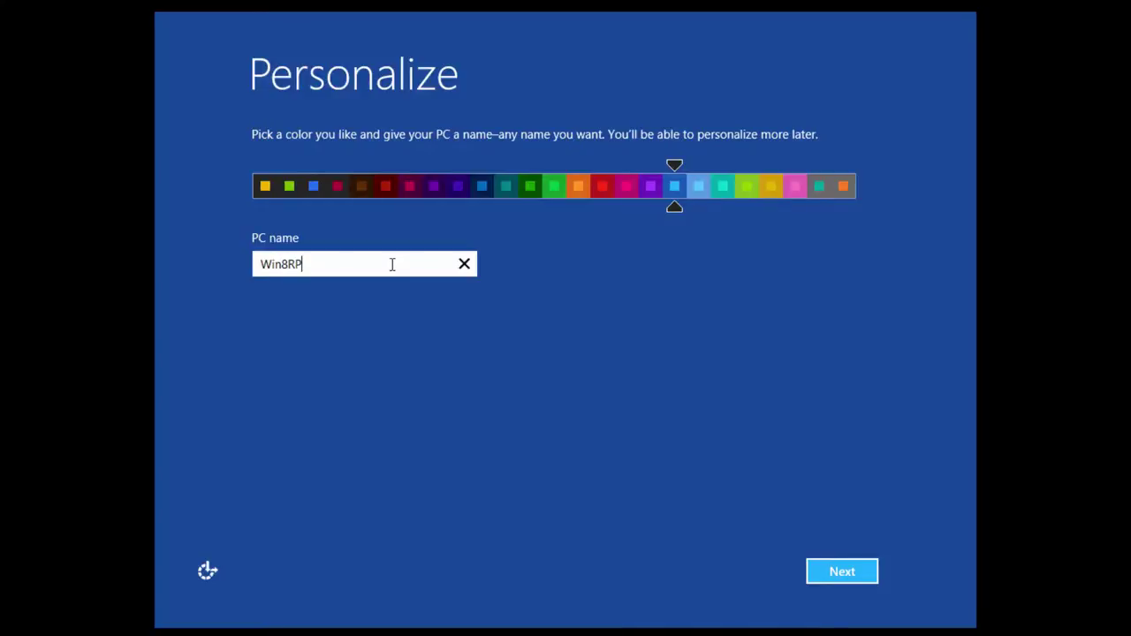
pyautogui.press('Return')
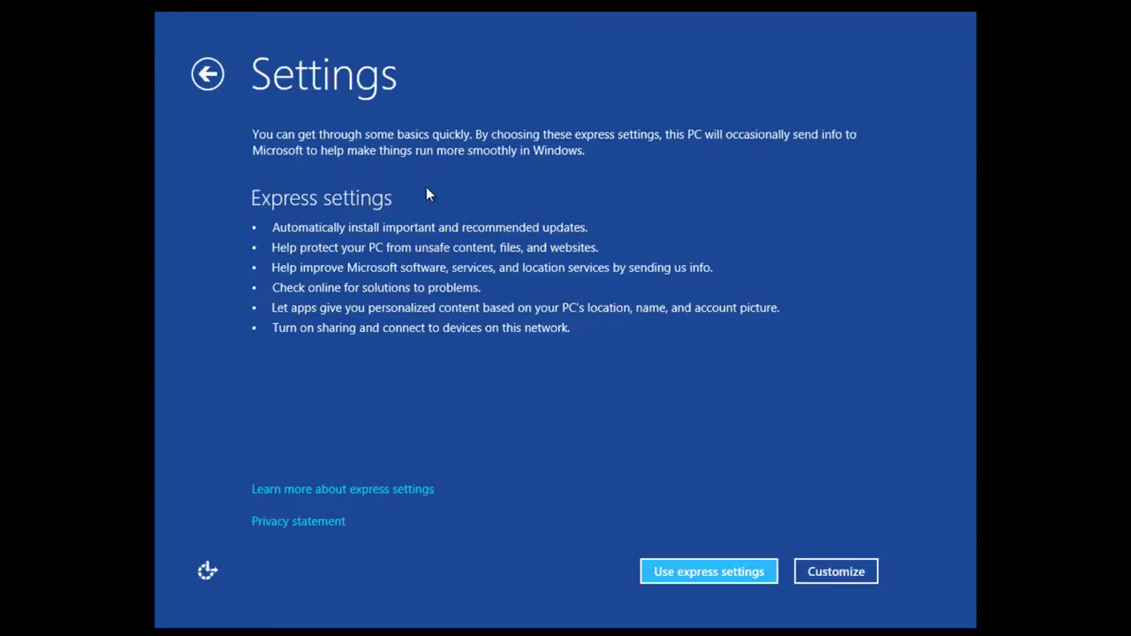
# Use the express settings and create a local account with the user's first name and no password.
pyautogui.click(685, 574)
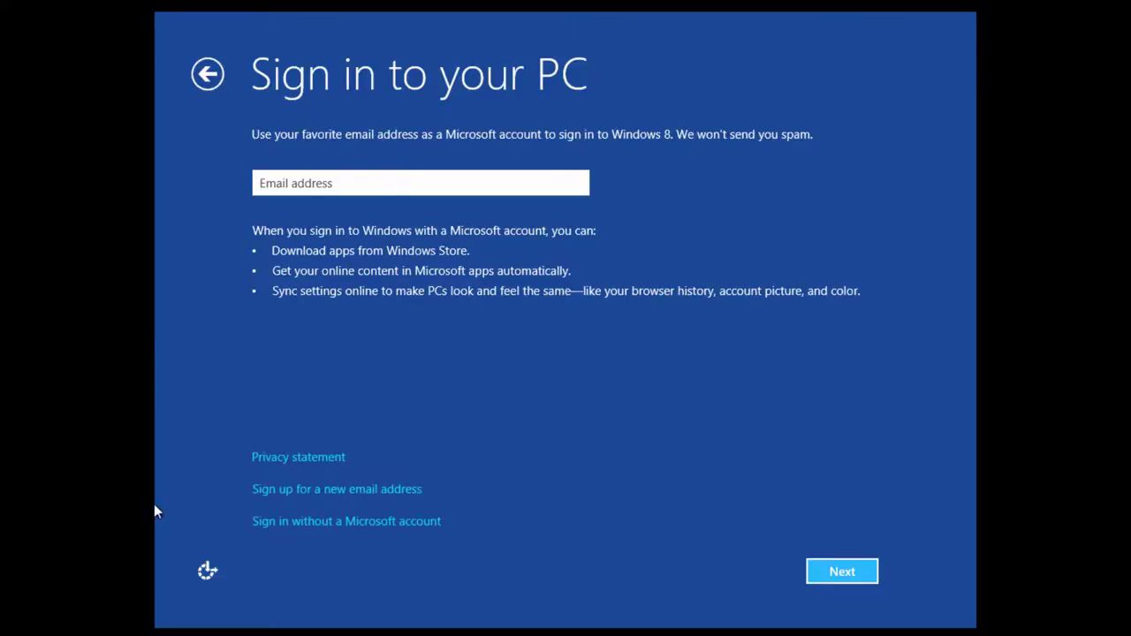
pyautogui.click(350, 523)
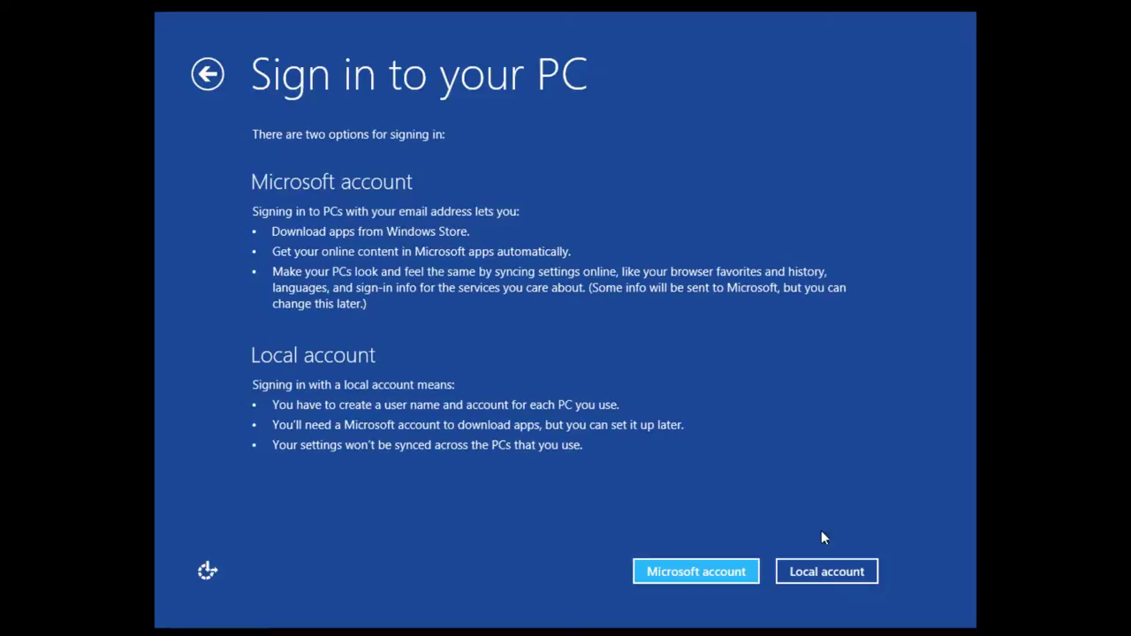
pyautogui.click(826, 572)
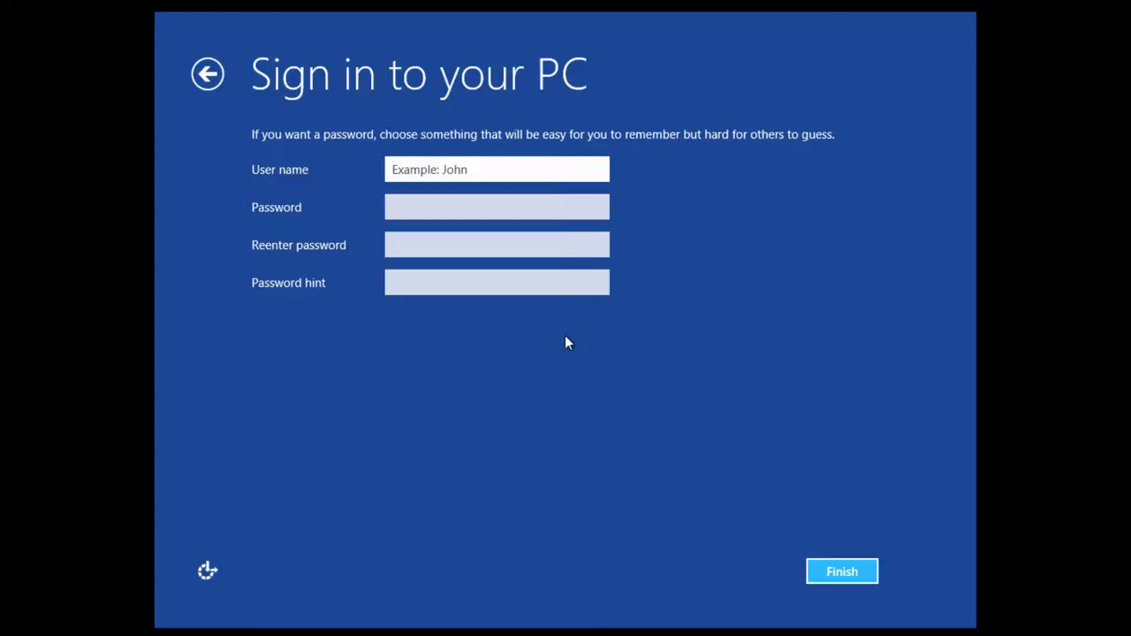
pyautogui.write('Michael')
pyautogui.press('Tab')
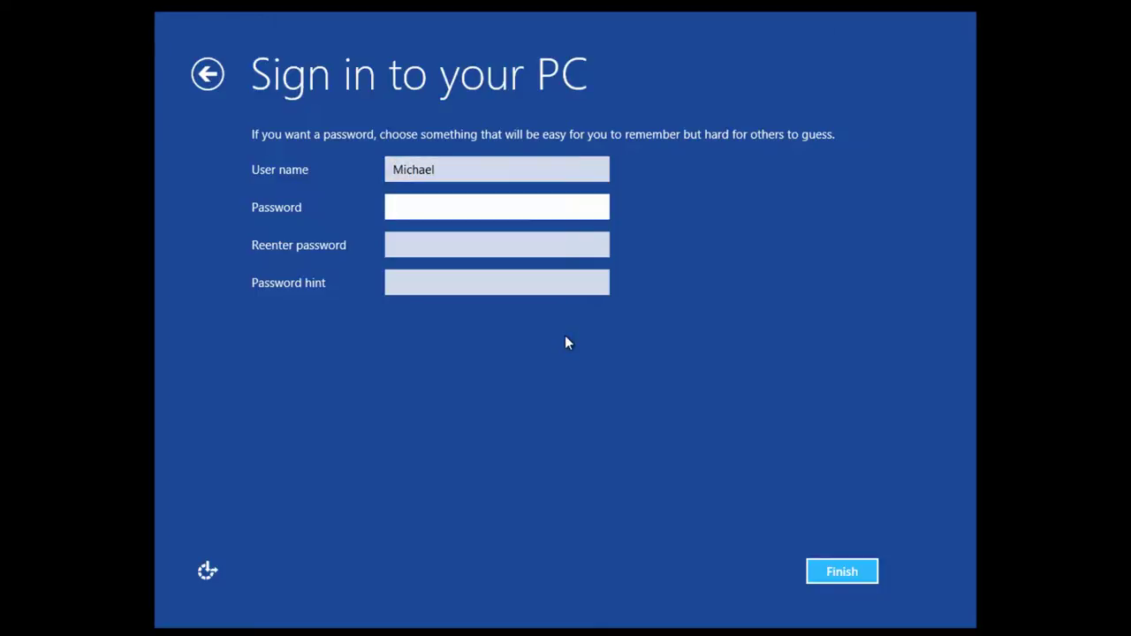
pyautogui.press('Tab')
pyautogui.press('Tab')
pyautogui.press('Return')
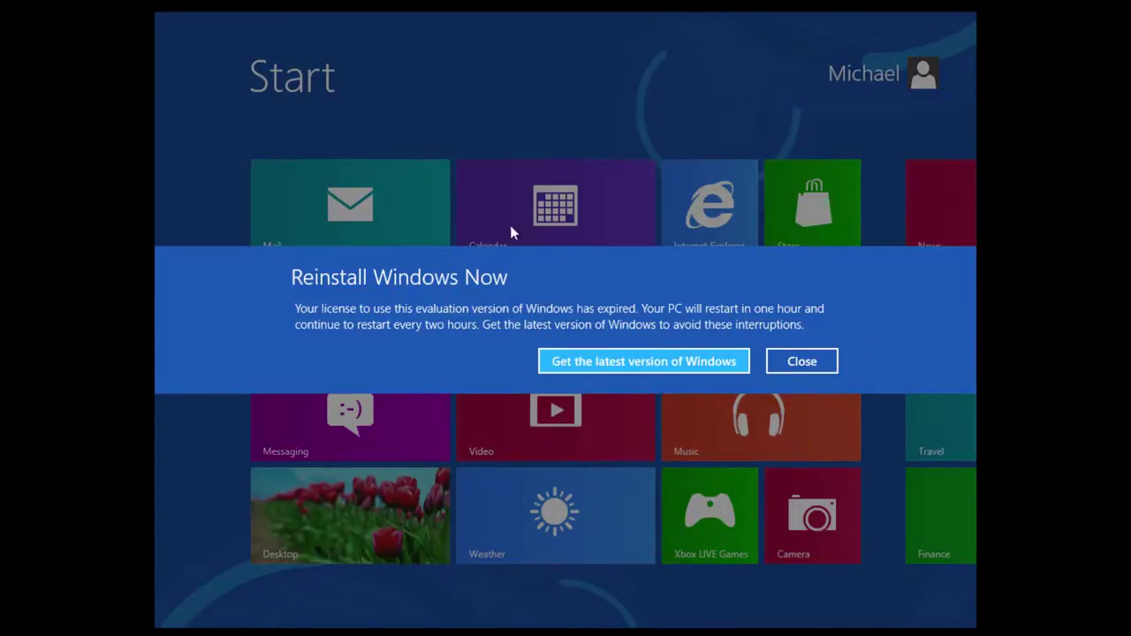
# Dismiss the license expiry notice and check the system date in the desktop's calendar.
pyautogui.click(800, 362)
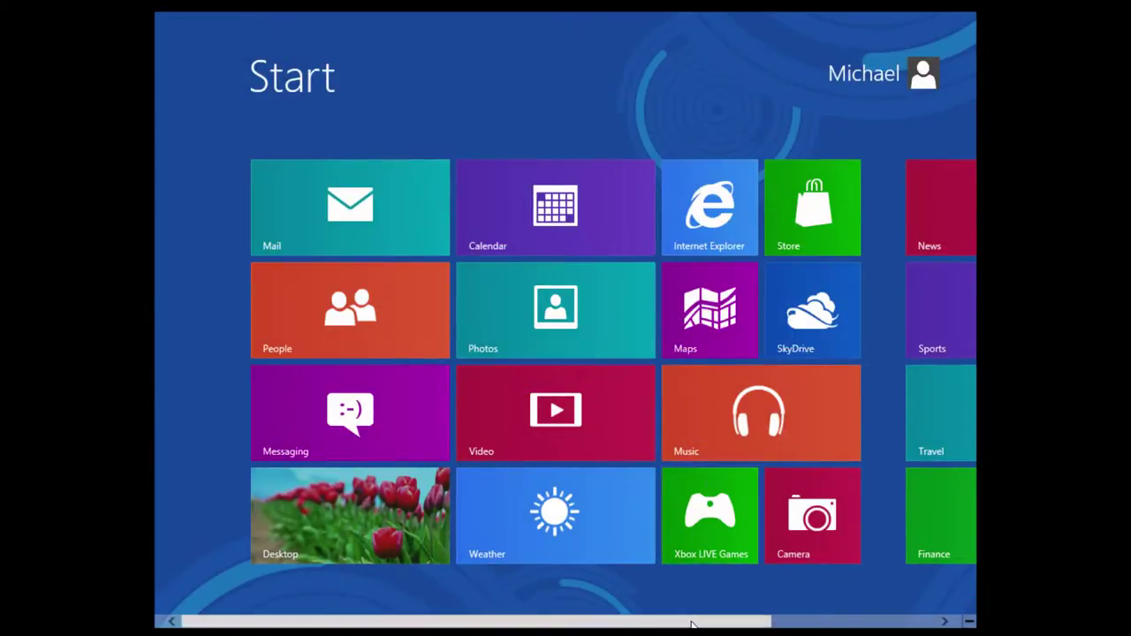
pyautogui.moveTo(689, 621); pyautogui.dragTo(488, 599)
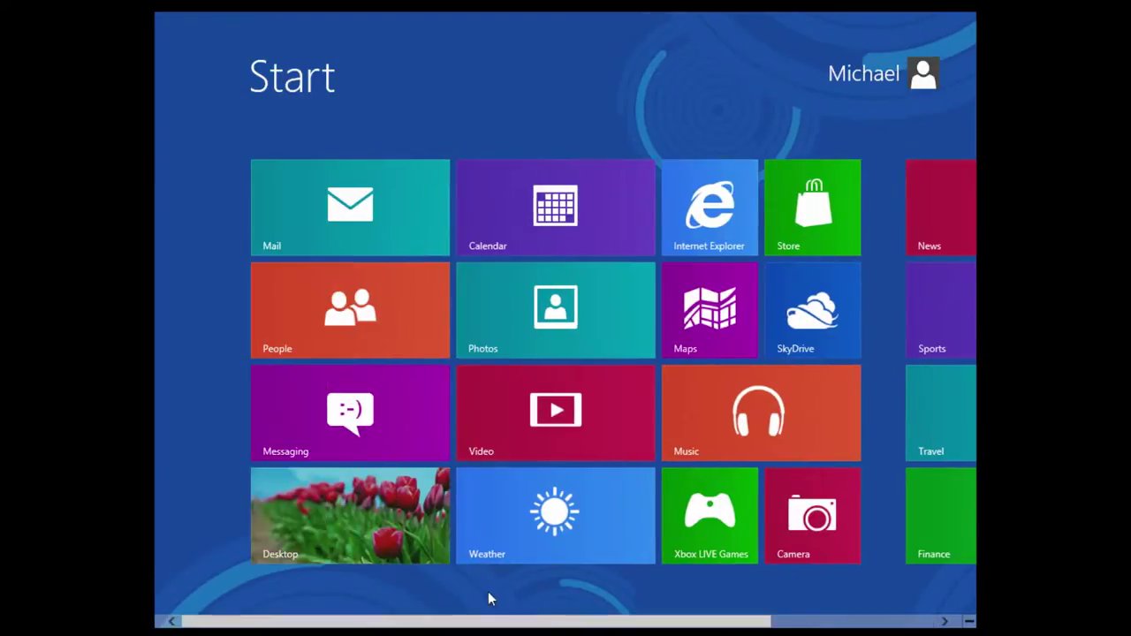
pyautogui.click(362, 535)
pyautogui.click(938, 618)
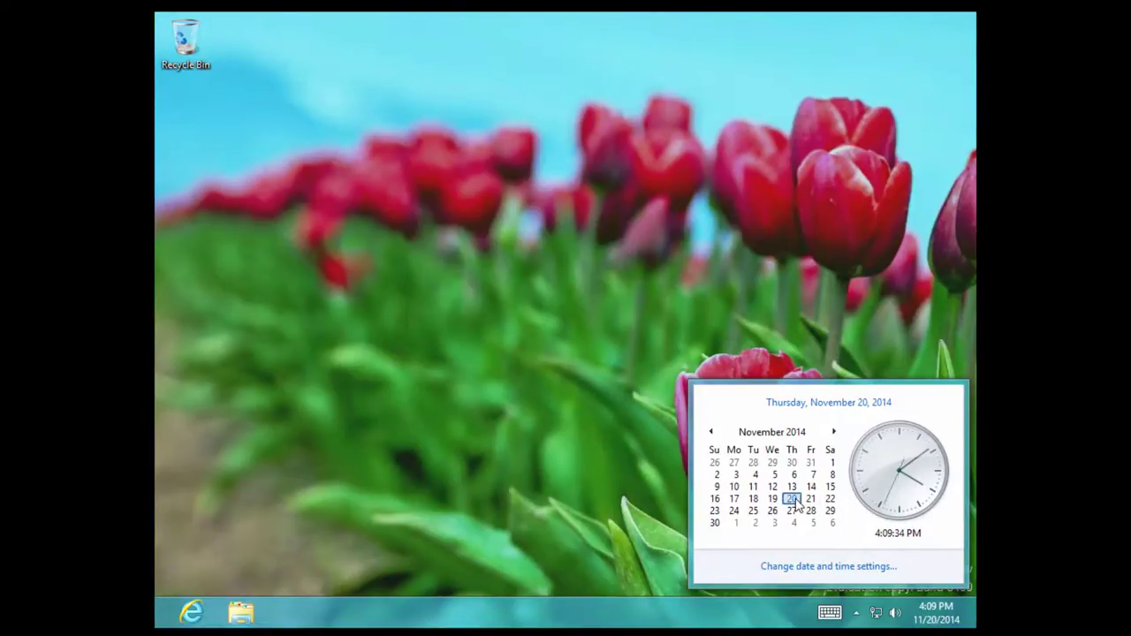
pyautogui.click(492, 374)
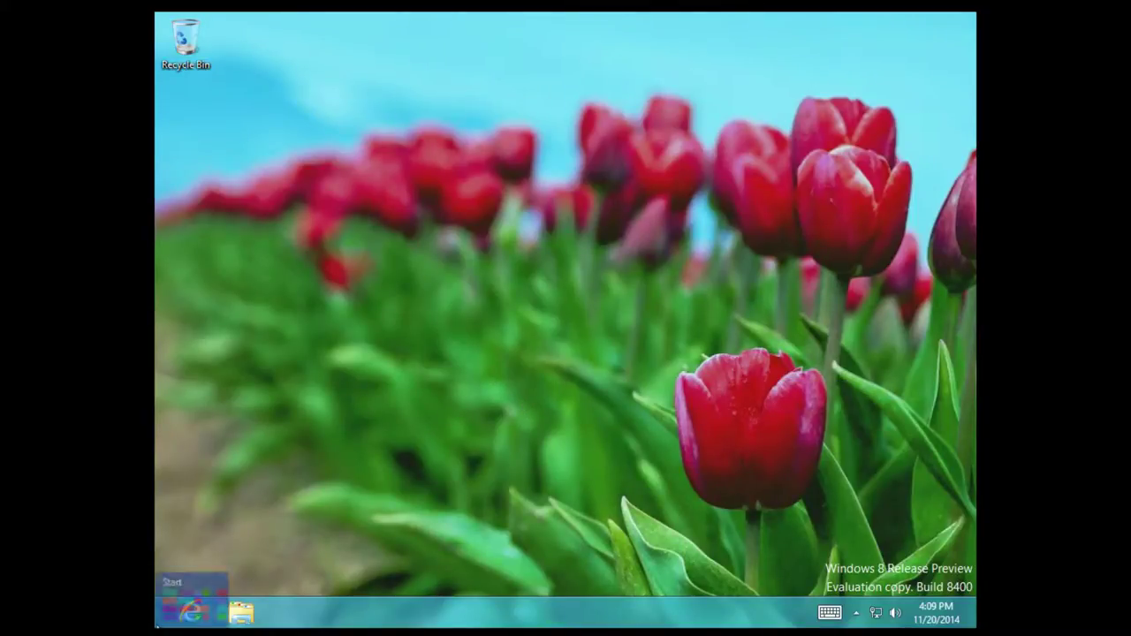
# View the app tiles on the Start screen and return to the desktop.
pyautogui.click(164, 623)
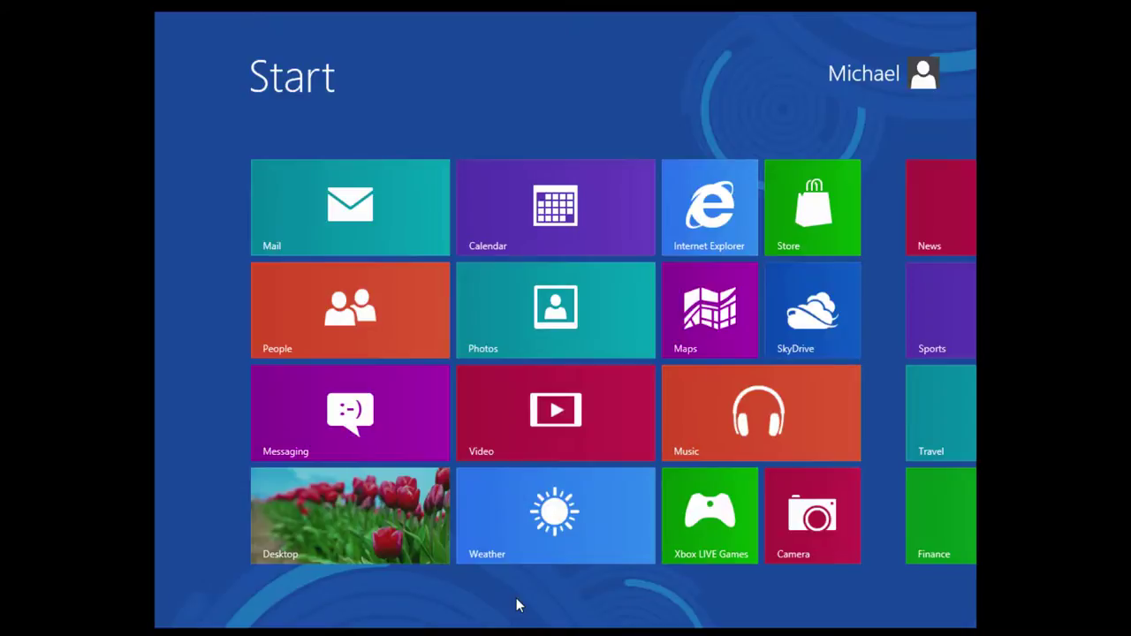
pyautogui.moveTo(513, 624)
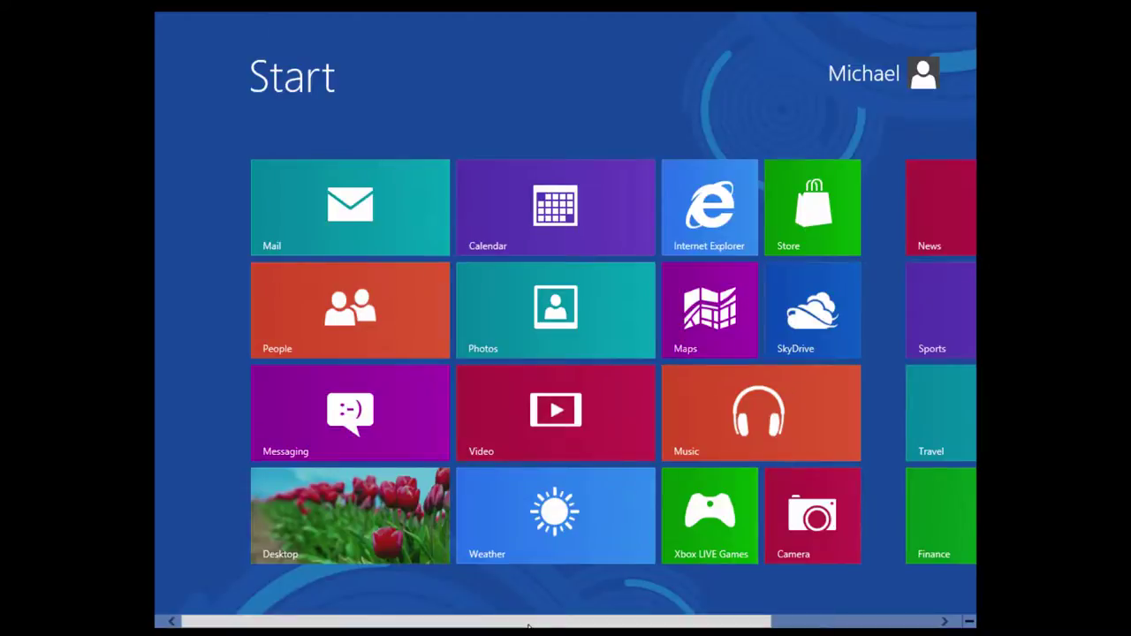
pyautogui.moveTo(529, 626); pyautogui.dragTo(486, 602)
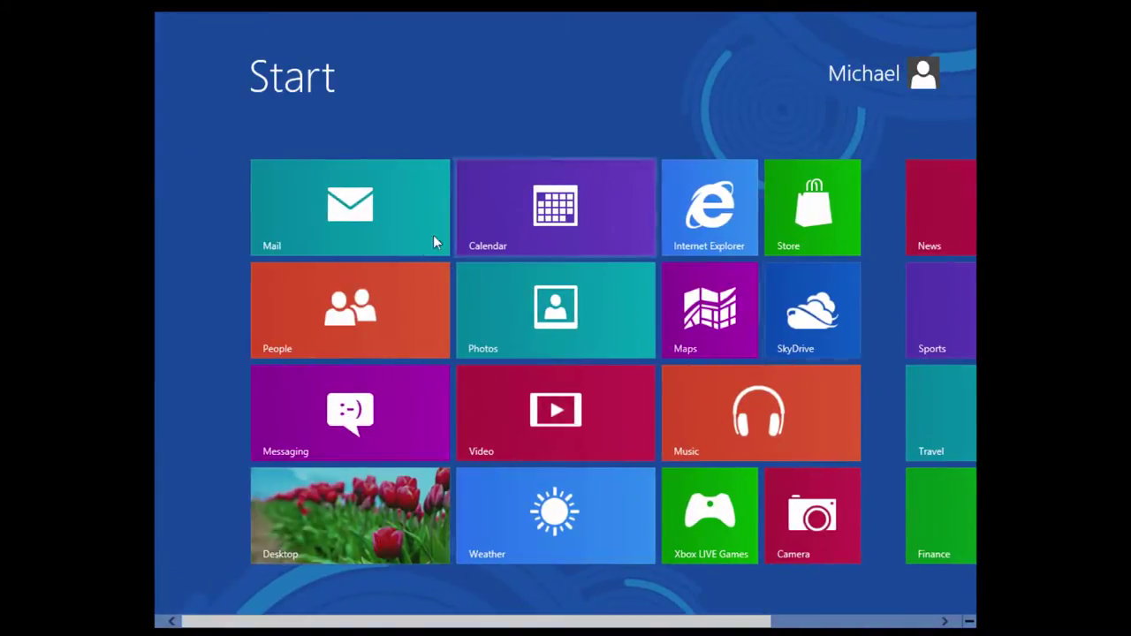
pyautogui.click(400, 536)
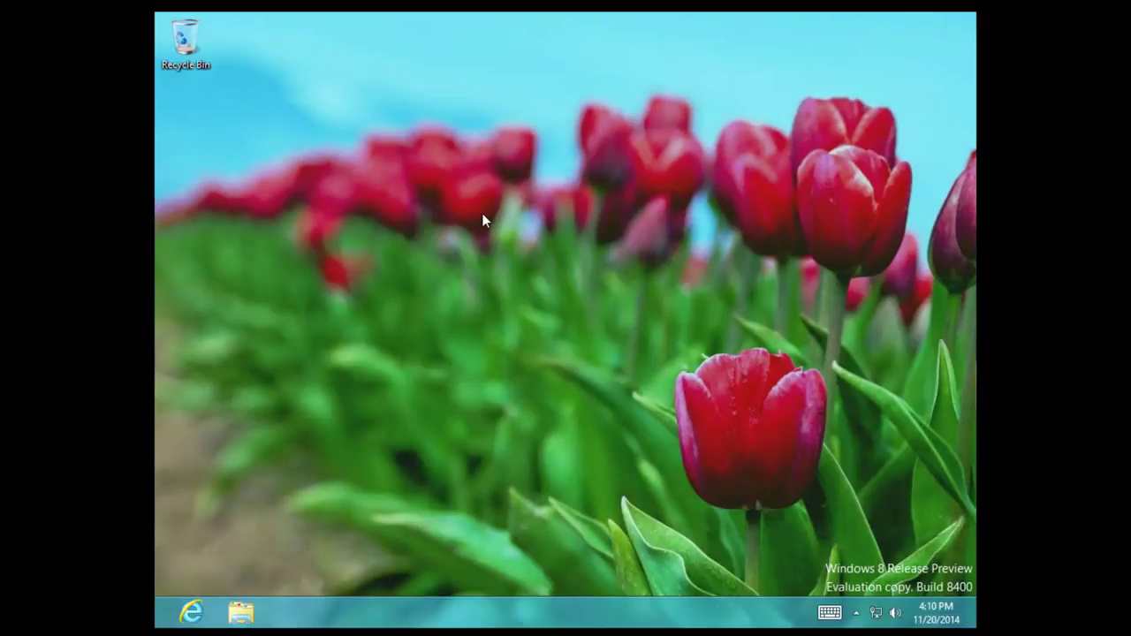
# Set the display resolution of the Windows 8 desktop to 1920 × 1080 and apply it.
pyautogui.rightClick(350, 216)
pyautogui.click(422, 382)
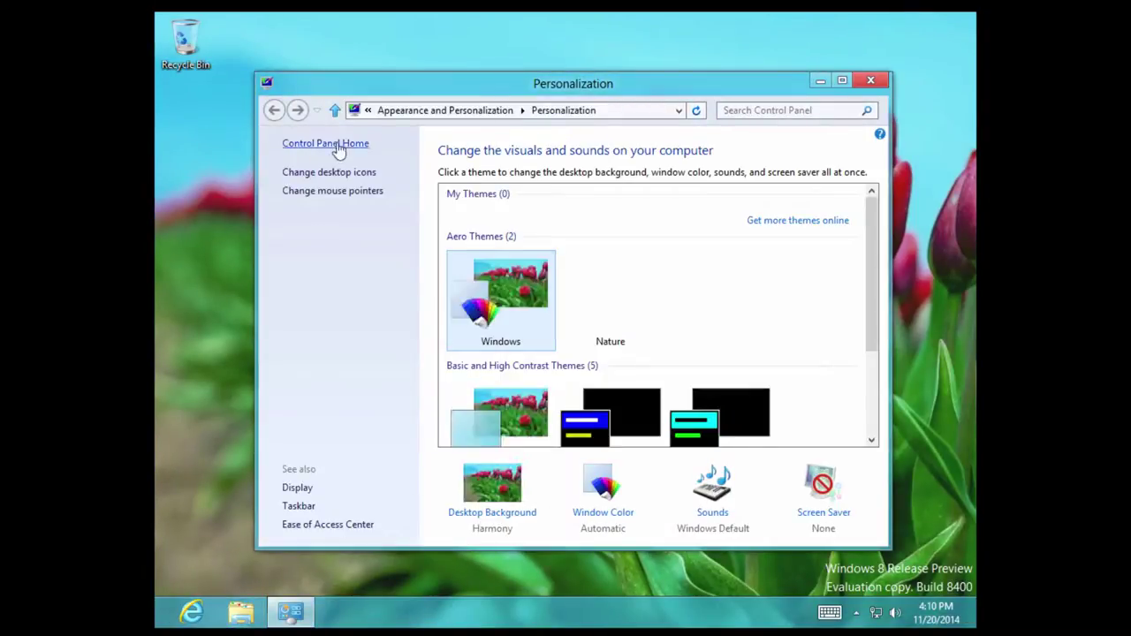
pyautogui.click(305, 491)
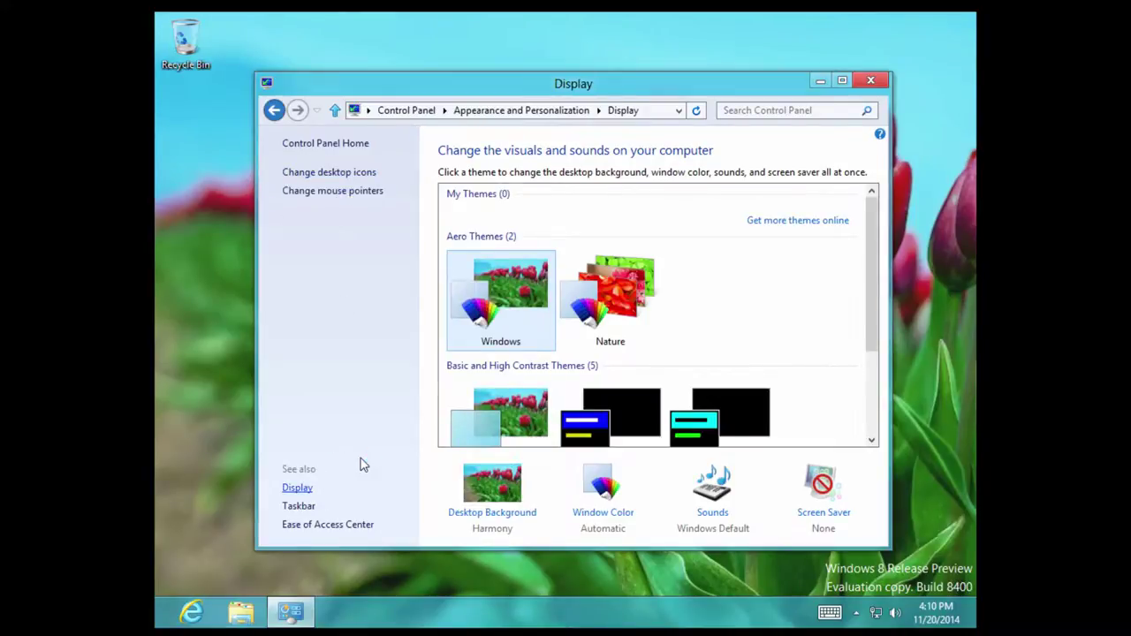
pyautogui.click(325, 173)
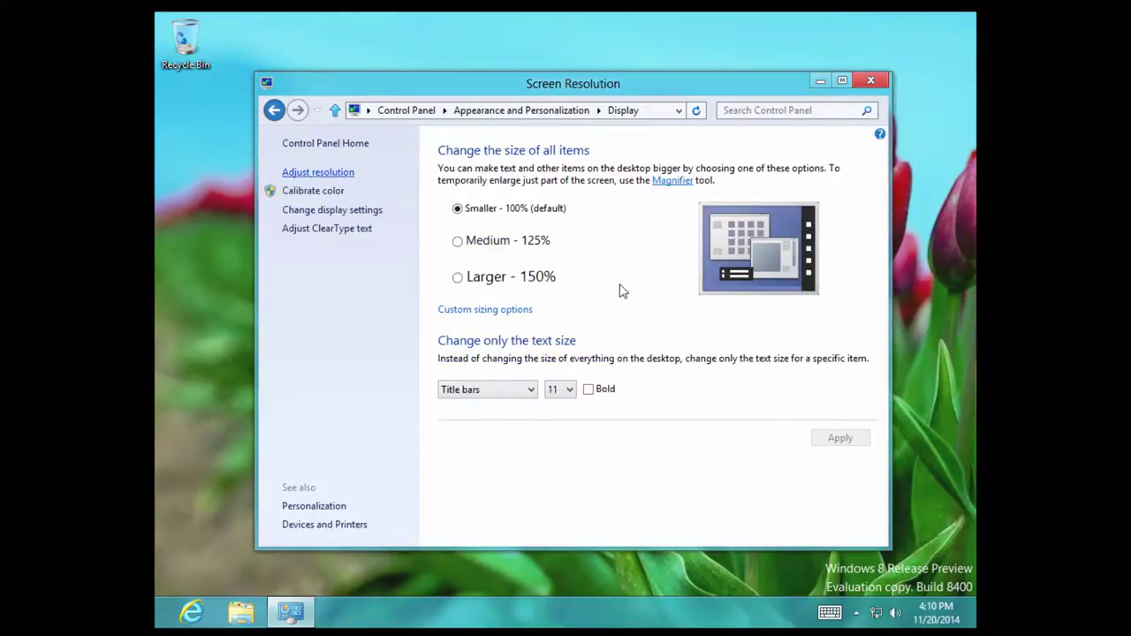
pyautogui.click(491, 308)
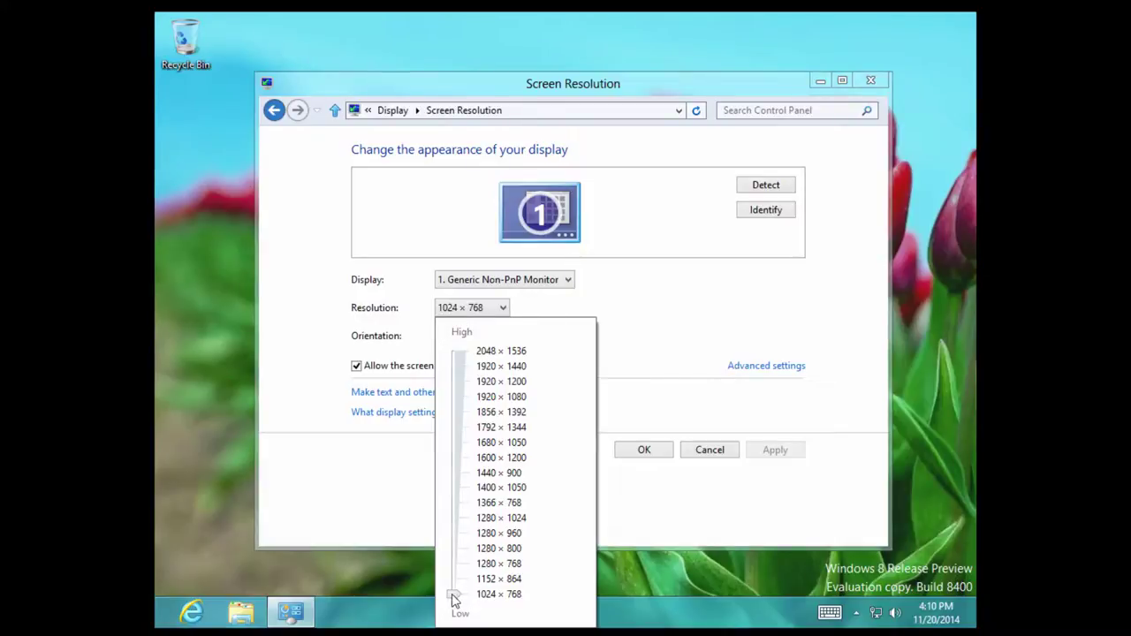
pyautogui.moveTo(451, 594); pyautogui.dragTo(463, 398)
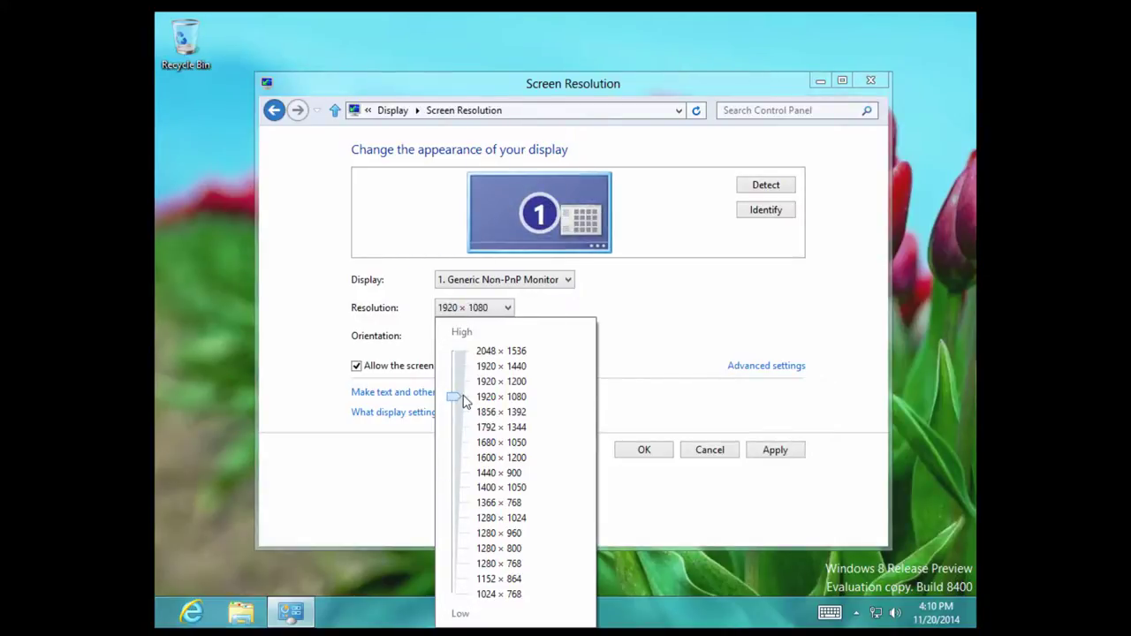
pyautogui.click(775, 455)
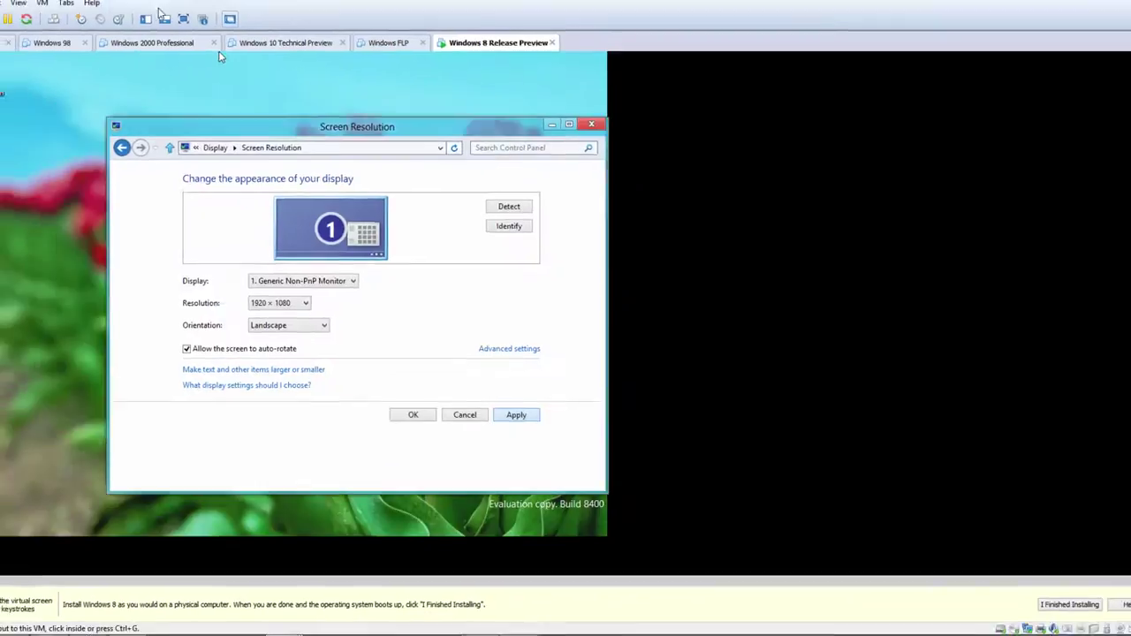
# Show the virtual machine in full screen, keep the new display settings and close the Screen Resolution window.
pyautogui.hotkey('ctrl', 'alt', 'Return')
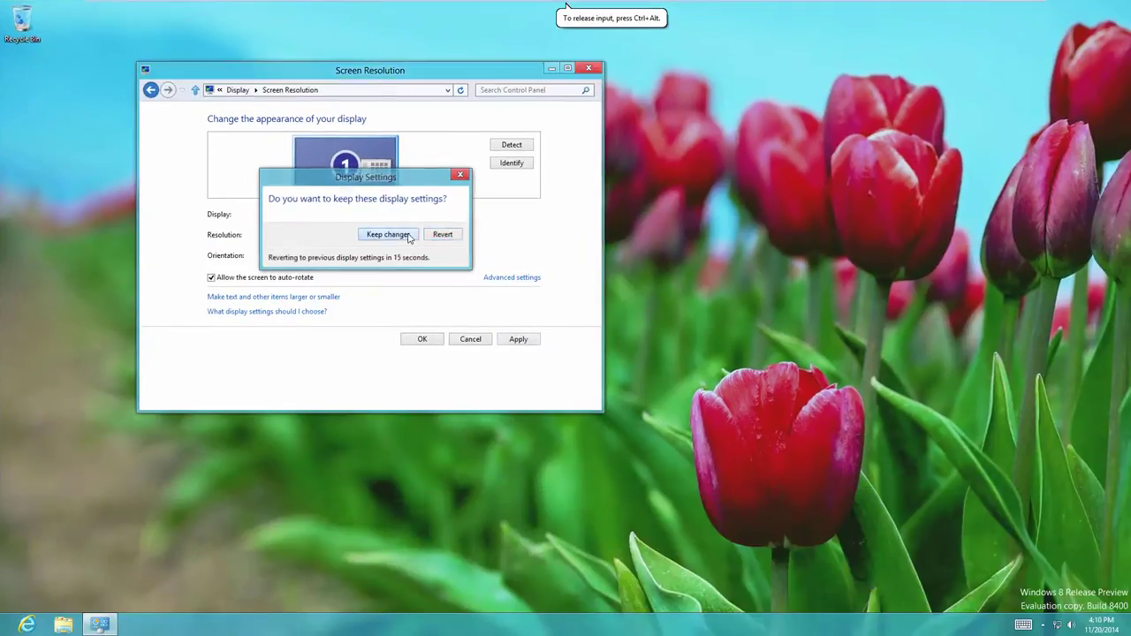
pyautogui.click(384, 233)
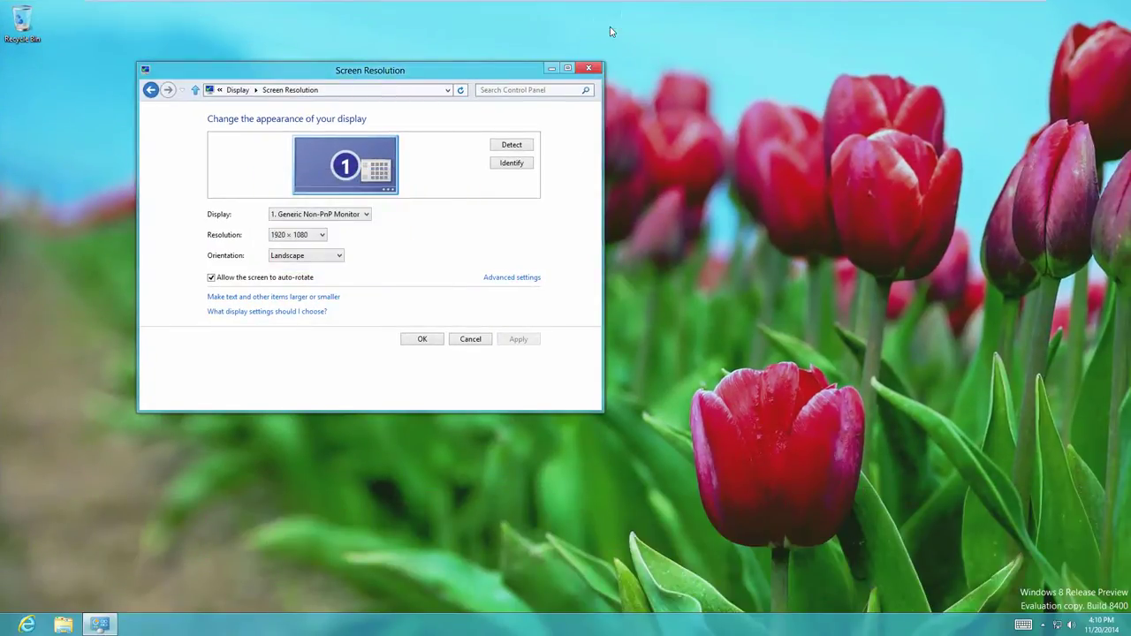
pyautogui.moveTo(466, 68); pyautogui.dragTo(599, 112)
pyautogui.hotkey('alt', 'F4')
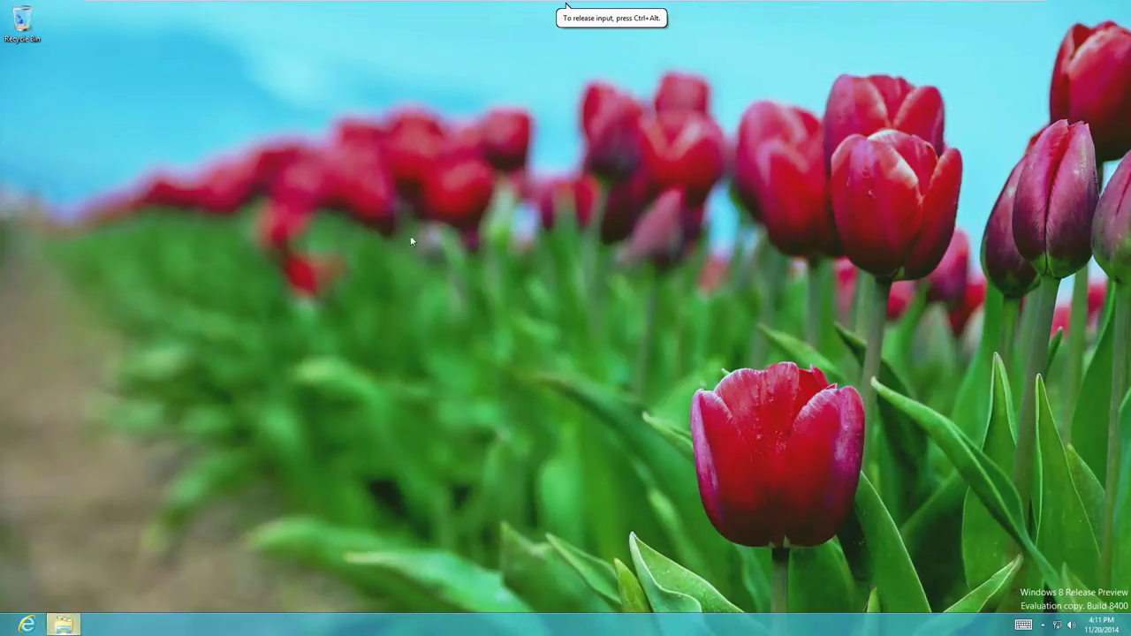
# Open File Explorer, reposition its window and look through the Documents and Music libraries.
pyautogui.click(63, 625)
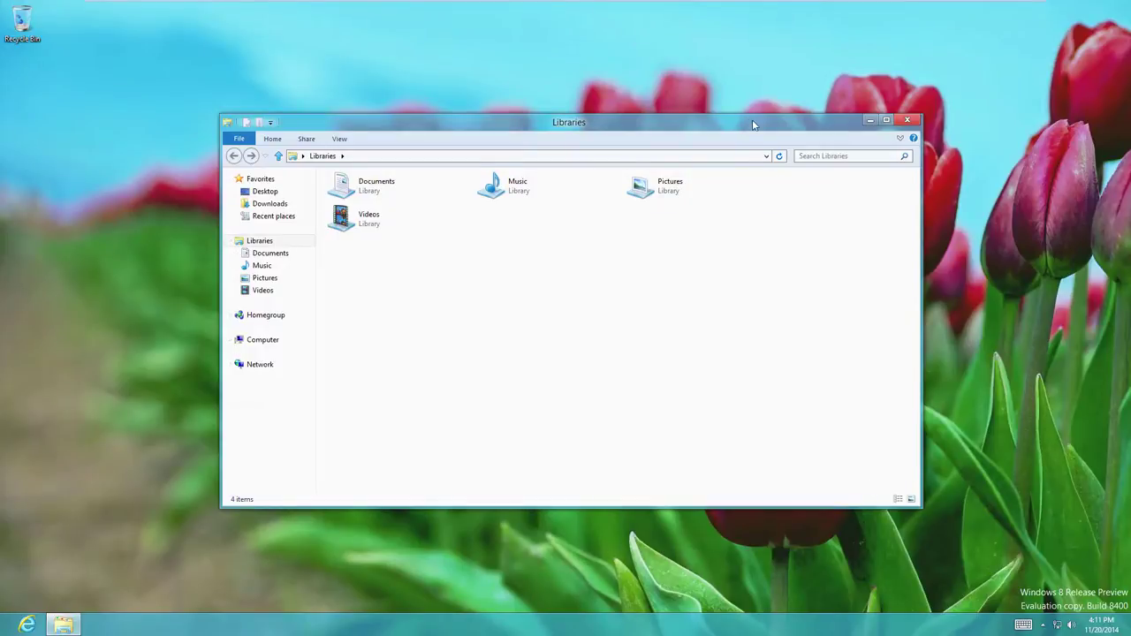
pyautogui.moveTo(753, 122); pyautogui.dragTo(729, 146)
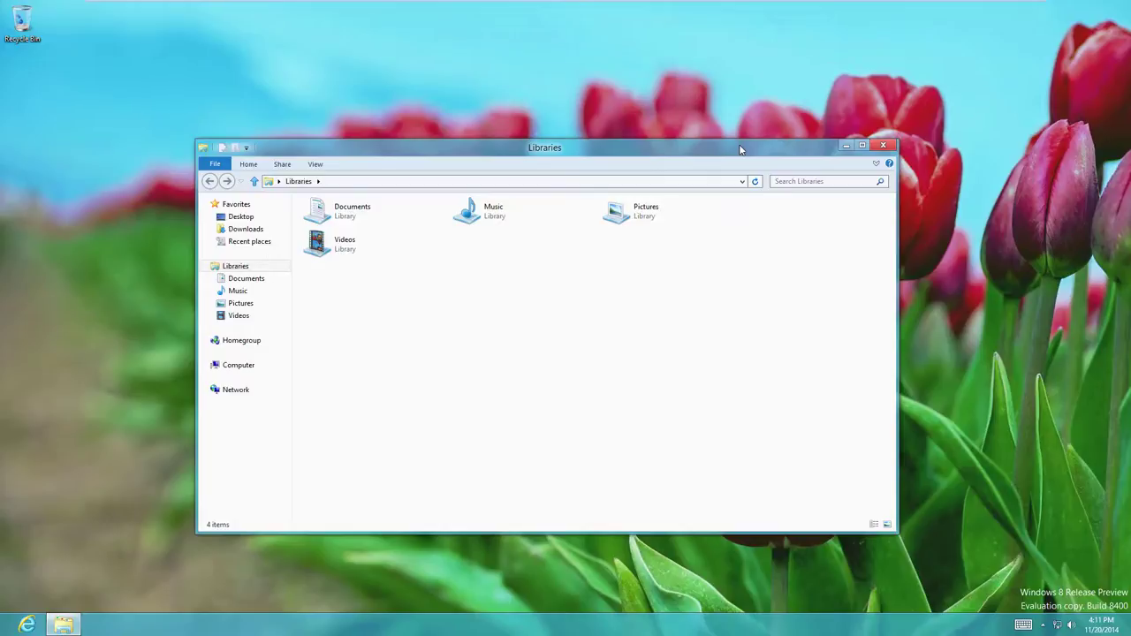
pyautogui.moveTo(741, 149); pyautogui.dragTo(748, 135)
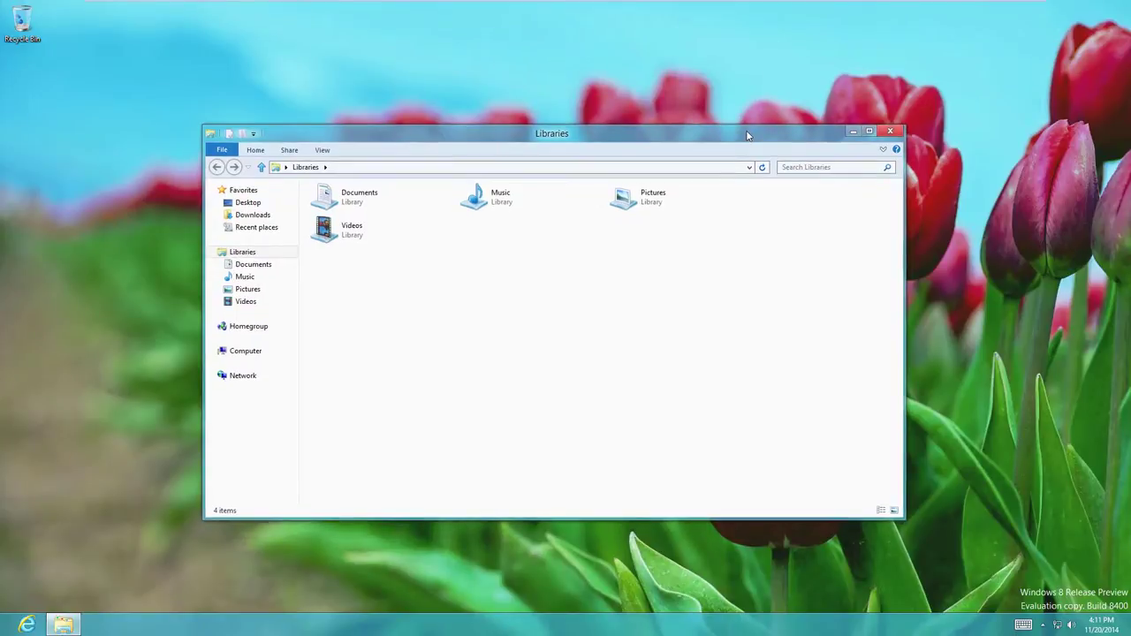
pyautogui.click(254, 264)
pyautogui.click(266, 275)
pyautogui.click(264, 264)
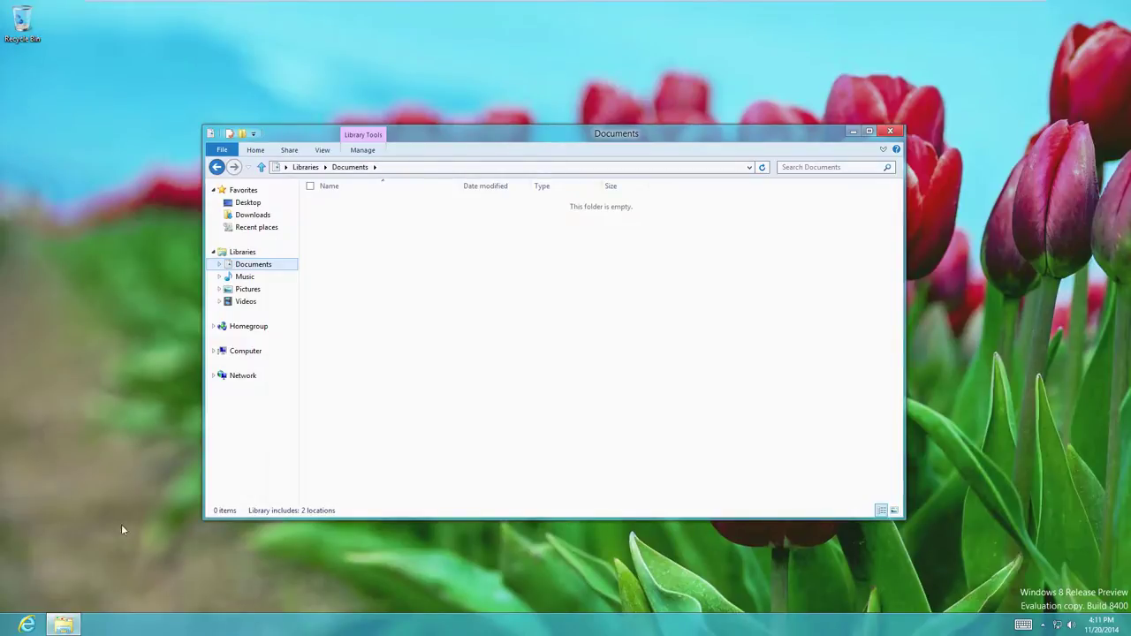
# Look through the Computer, Desktop and Downloads locations in File Explorer and close its window.
pyautogui.rightClick(64, 625)
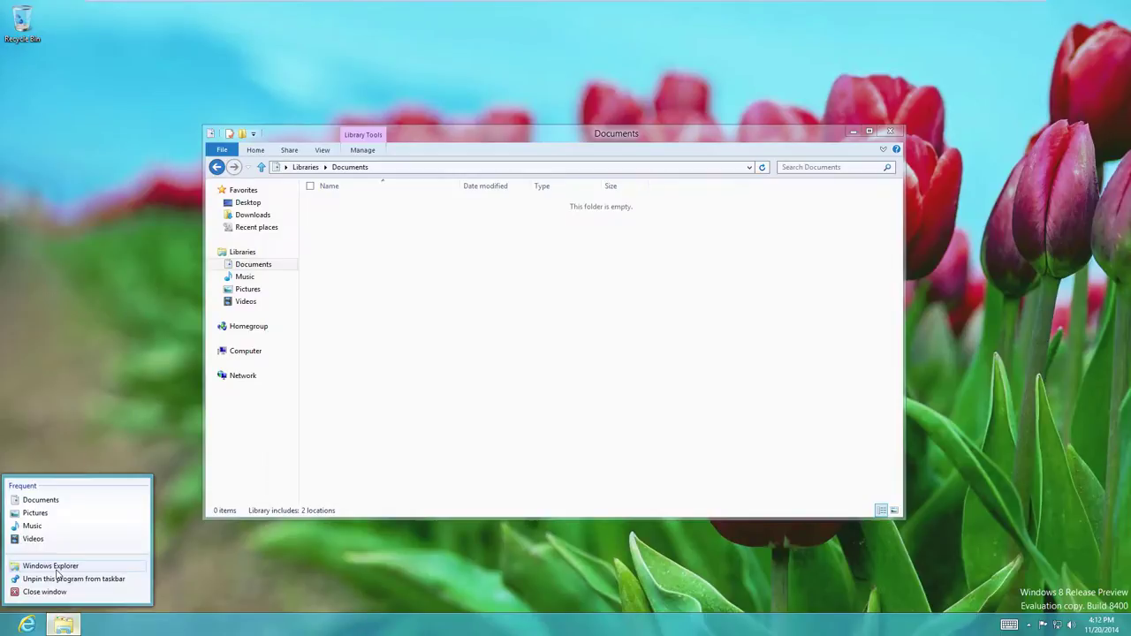
pyautogui.click(291, 459)
pyautogui.click(265, 351)
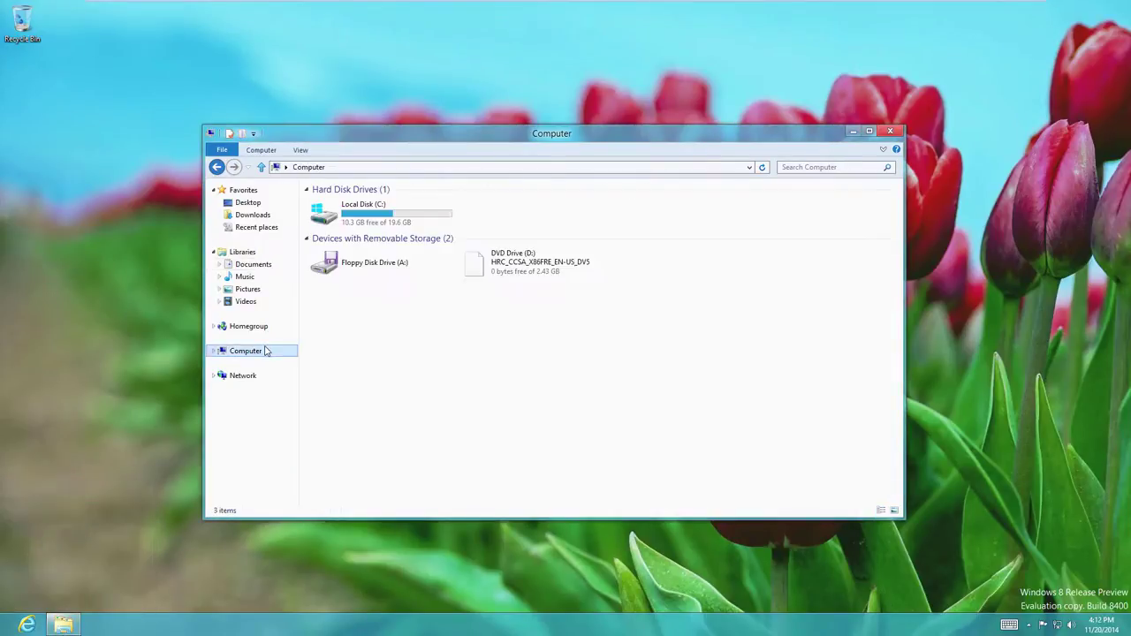
pyautogui.click(262, 206)
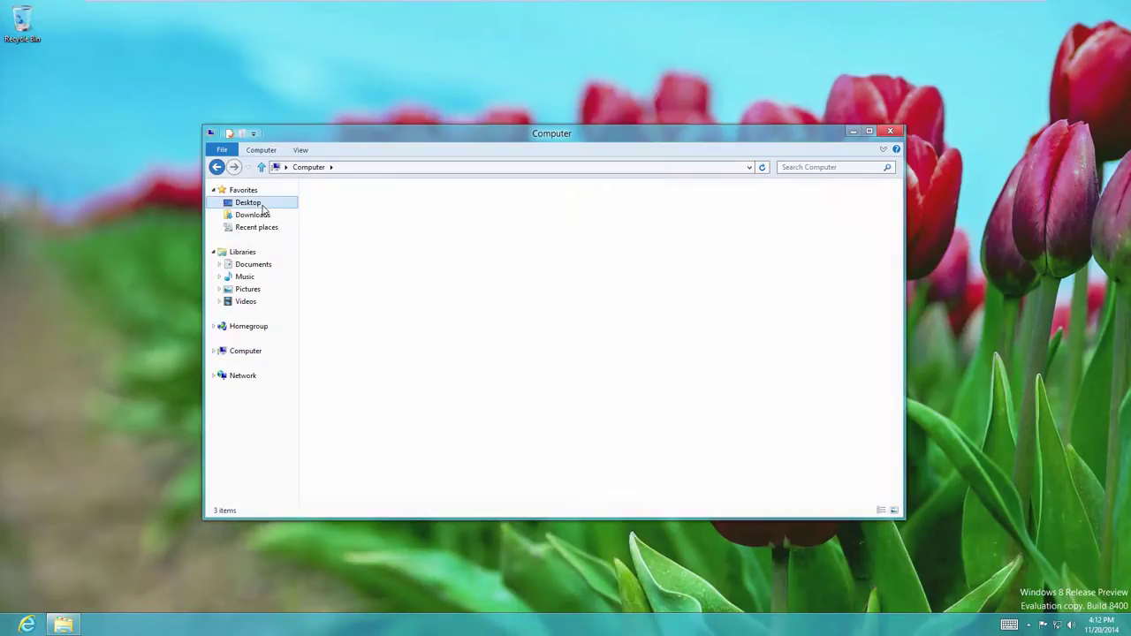
pyautogui.click(254, 215)
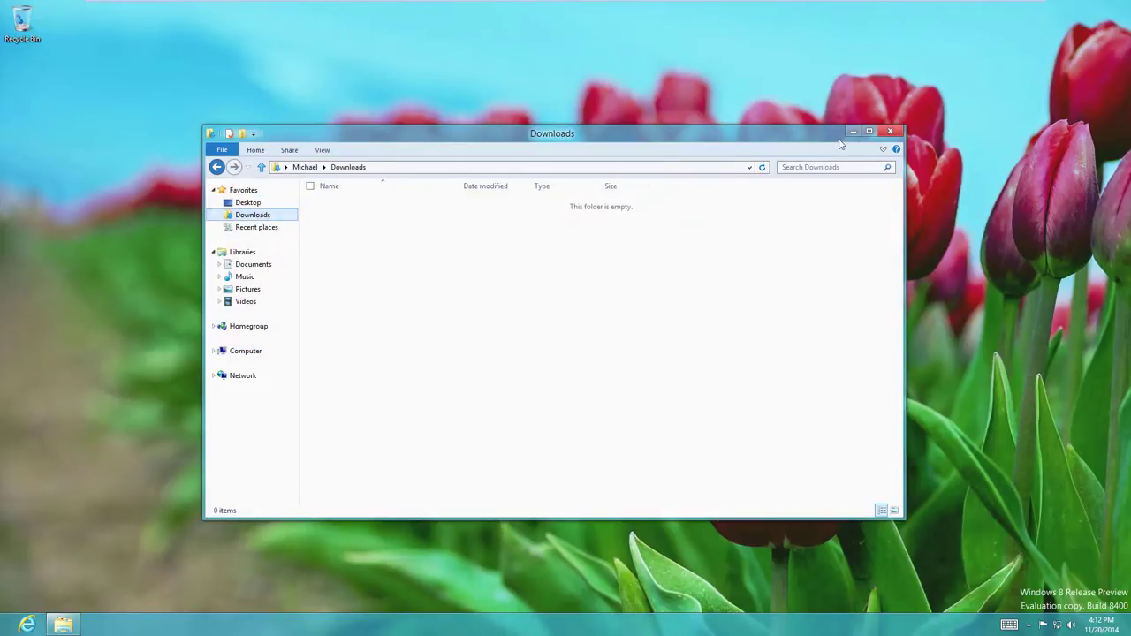
pyautogui.click(890, 130)
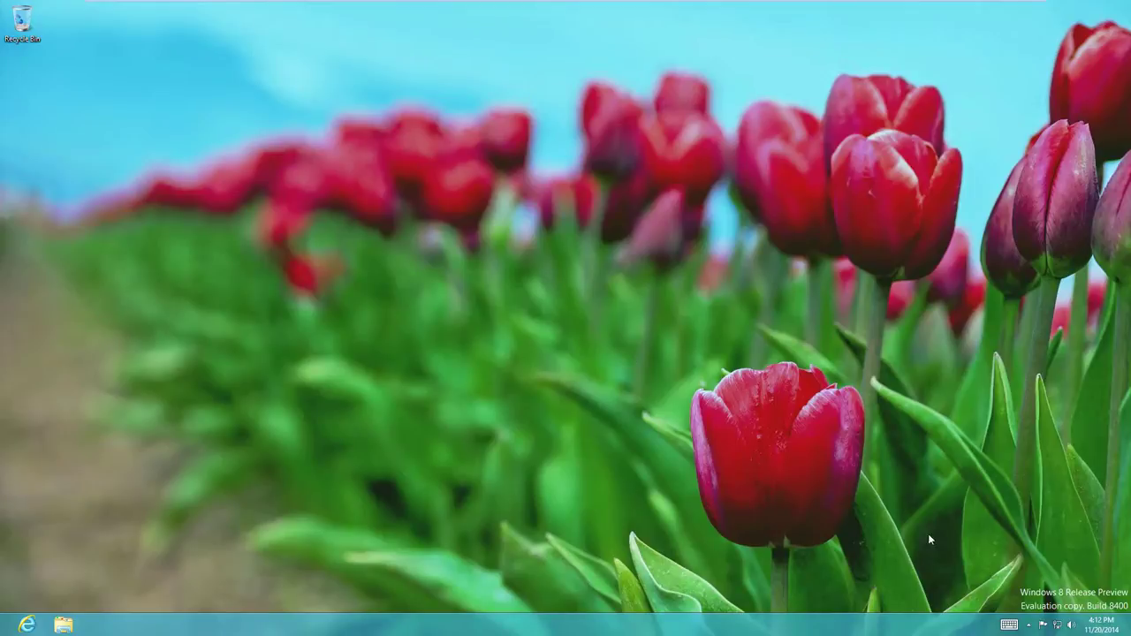
# Show the touch keyboard on the desktop, dismiss it and bring up the Start screen.
pyautogui.click(1009, 625)
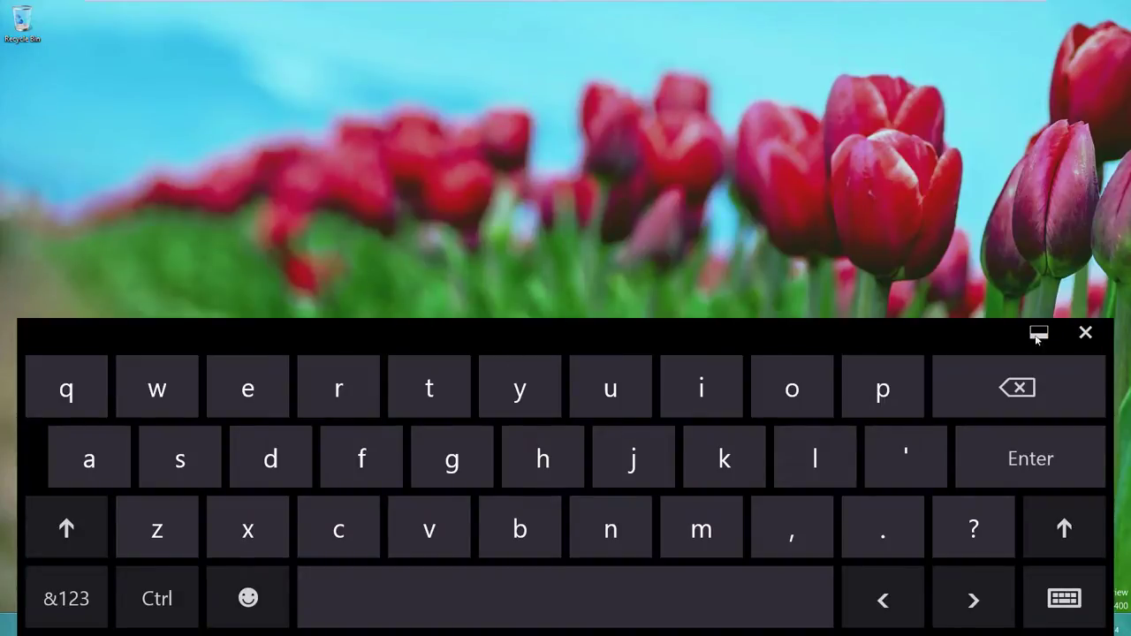
pyautogui.click(1085, 333)
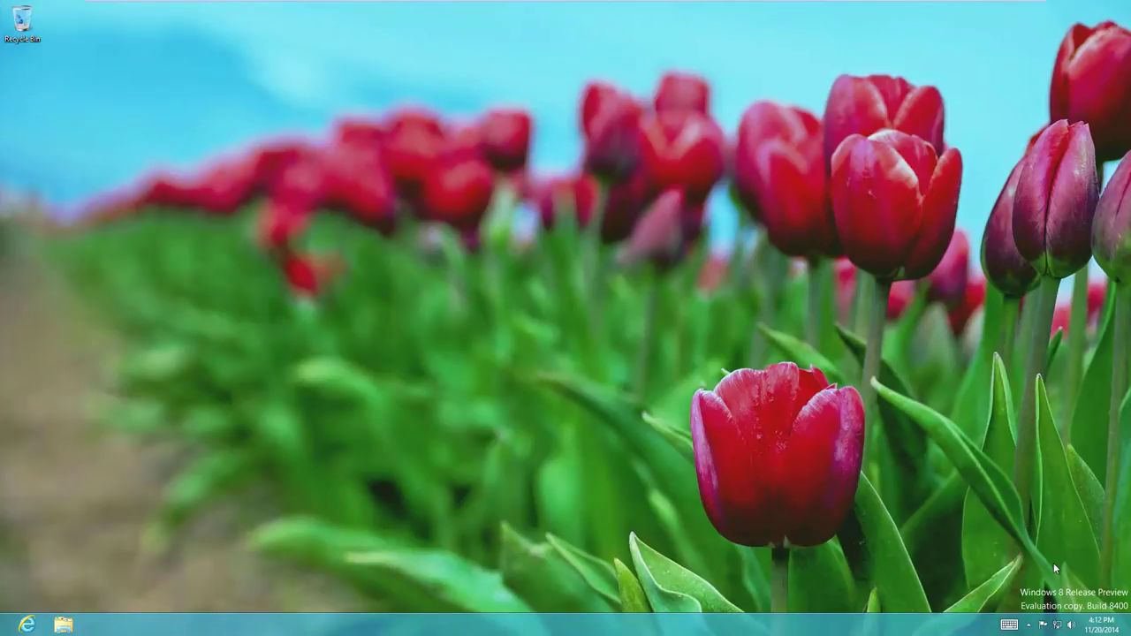
pyautogui.click(1, 608)
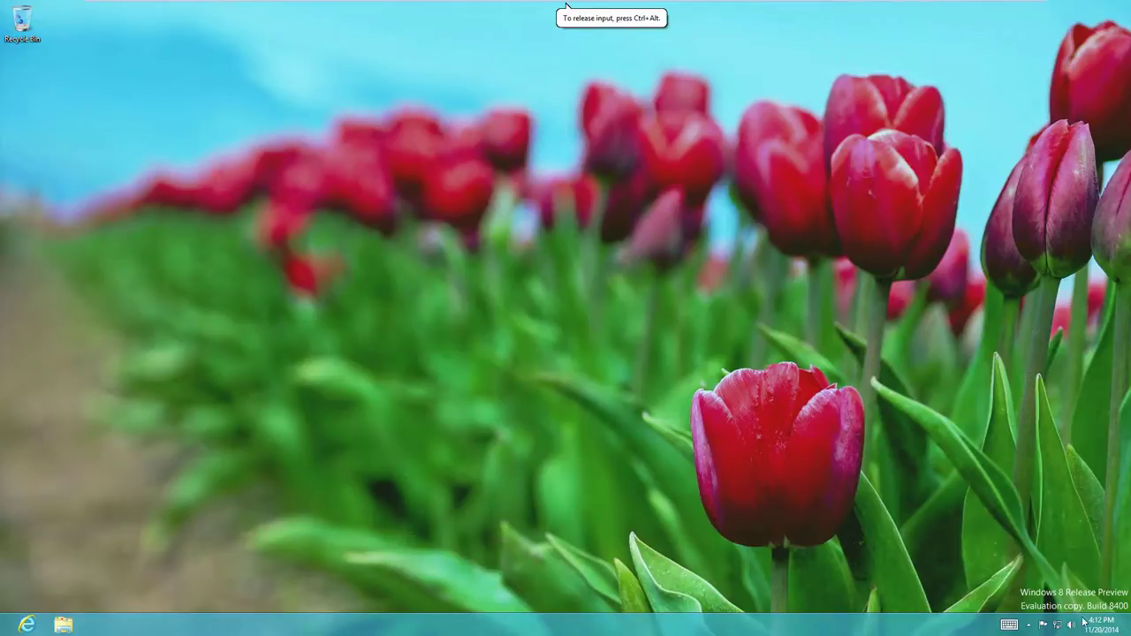
pyautogui.moveTo(1128, 628)
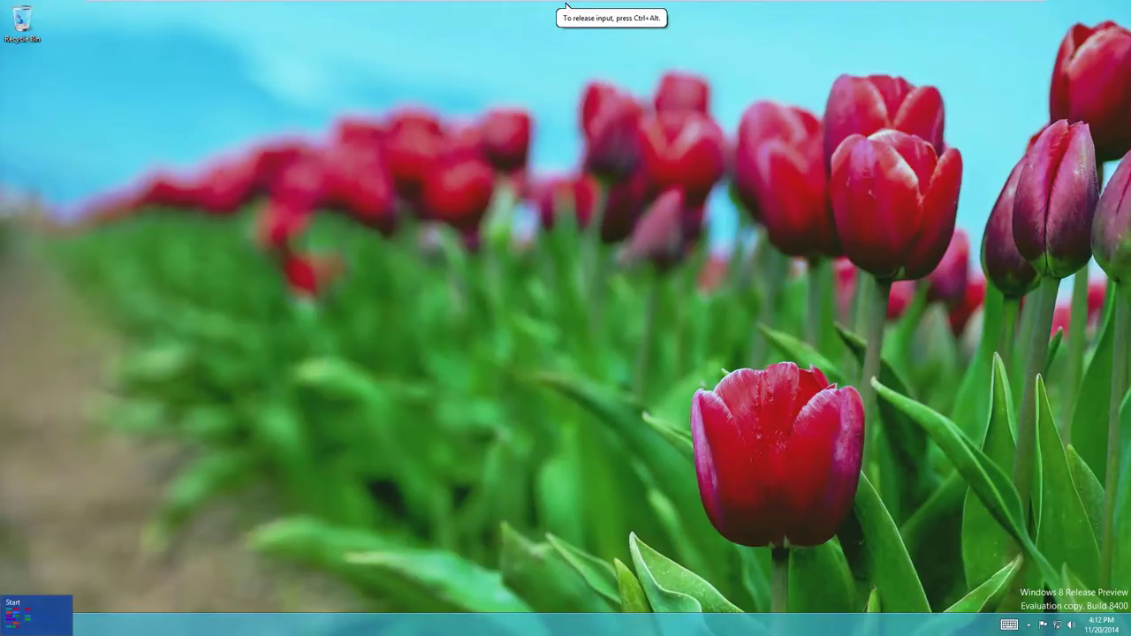
pyautogui.click(9, 626)
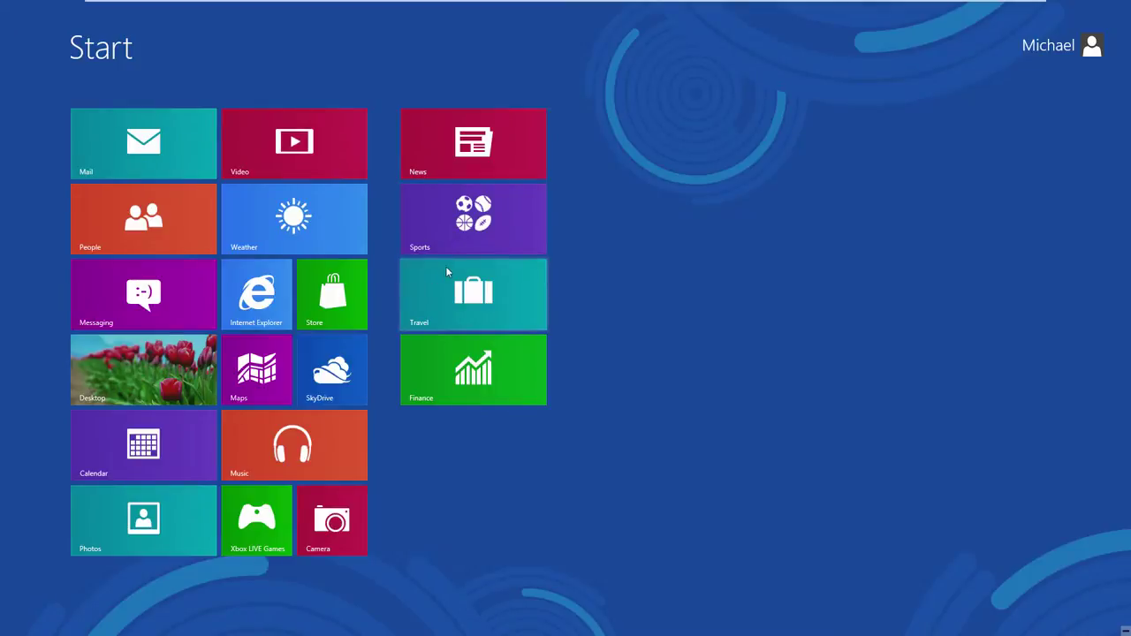
# Launch the Sports app, view its sections through to Favorite Teams and return to the Start screen.
pyautogui.click(453, 232)
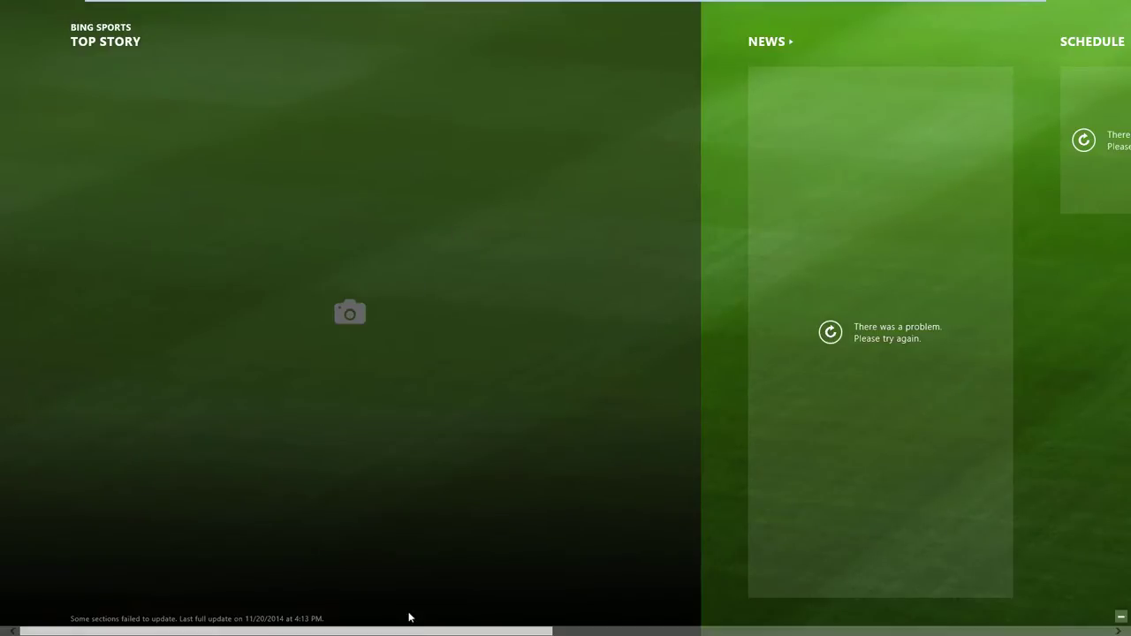
pyautogui.moveTo(397, 630); pyautogui.dragTo(673, 633)
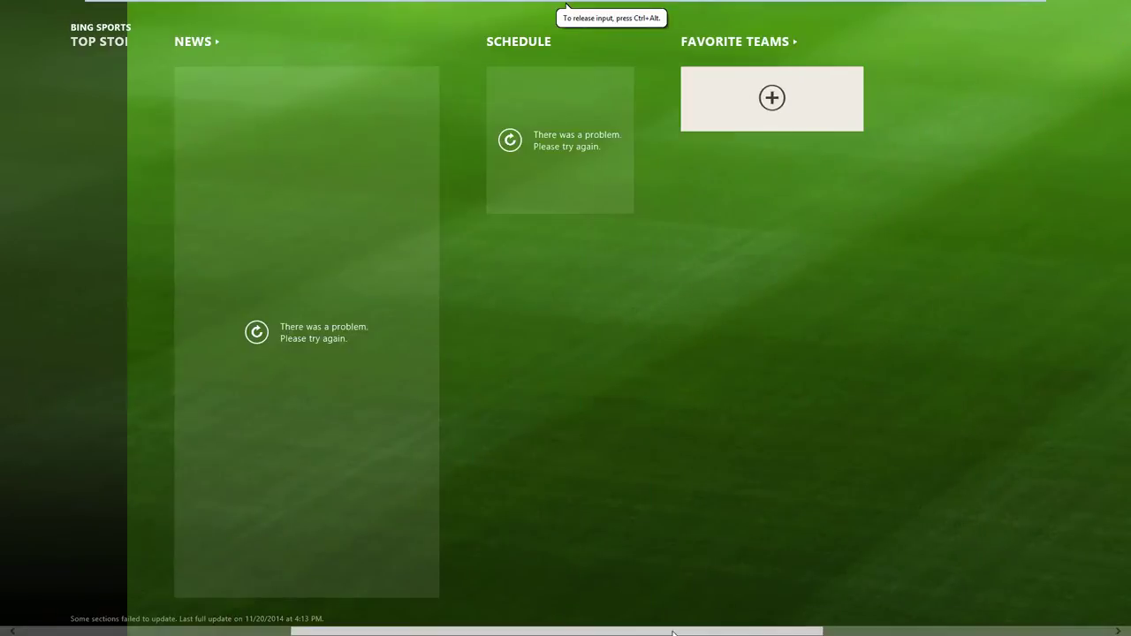
pyautogui.moveTo(566, 631); pyautogui.dragTo(751, 631)
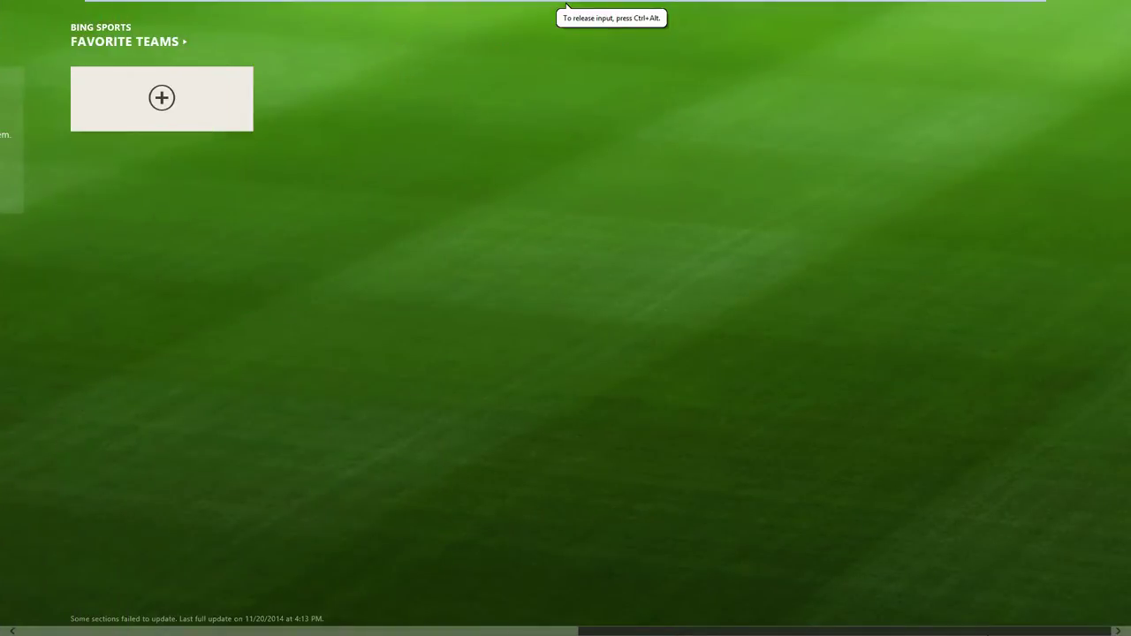
pyautogui.moveTo(601, 611); pyautogui.dragTo(147, 613)
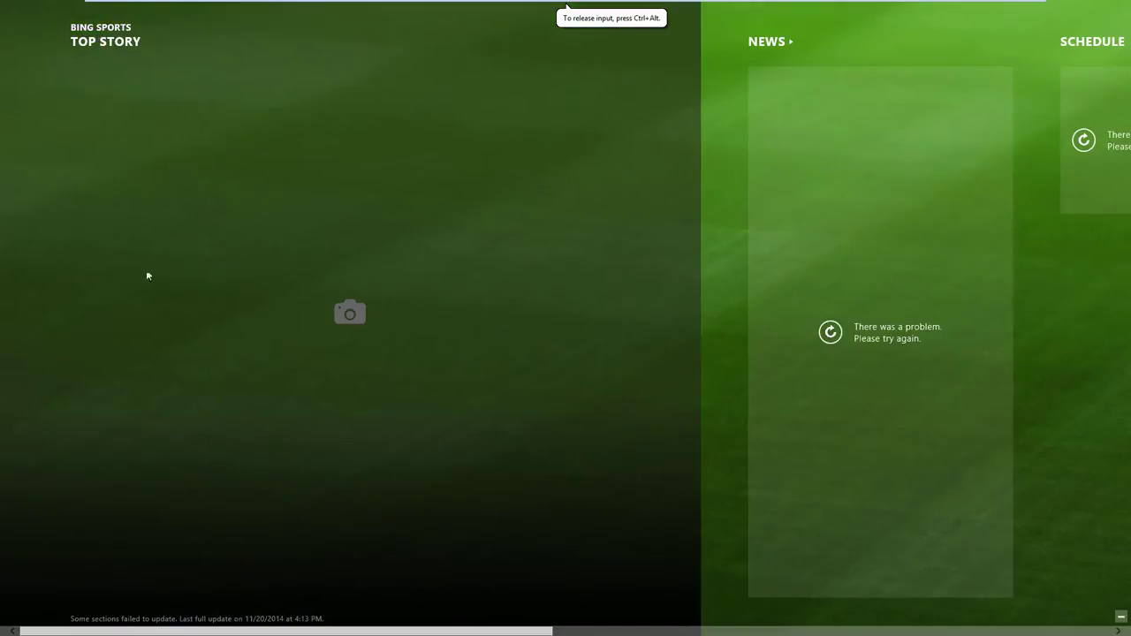
pyautogui.click(21, 628)
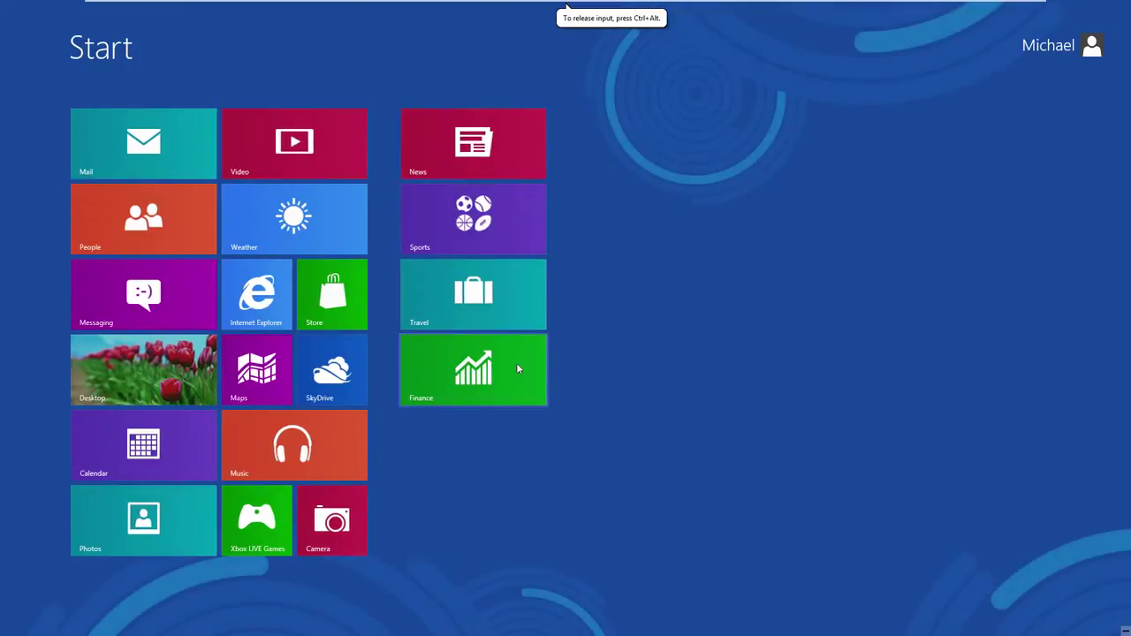
# Launch the Travel app, browse the featured destinations, try opening the city skyline destination and return to the Start screen.
pyautogui.click(457, 306)
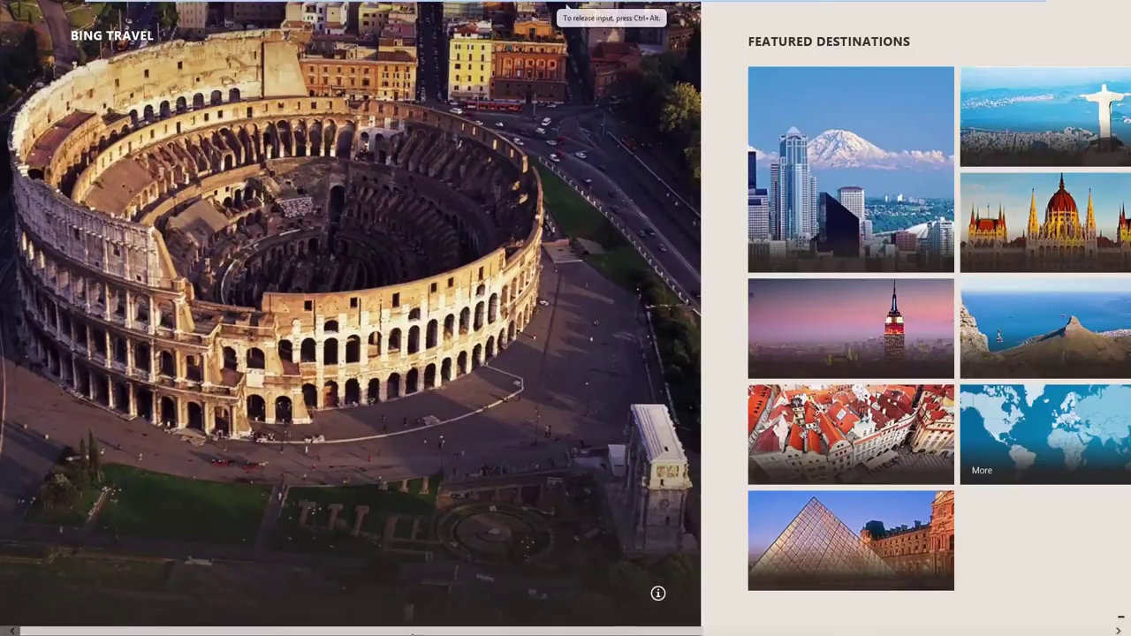
pyautogui.hscroll(3, 566, 8)
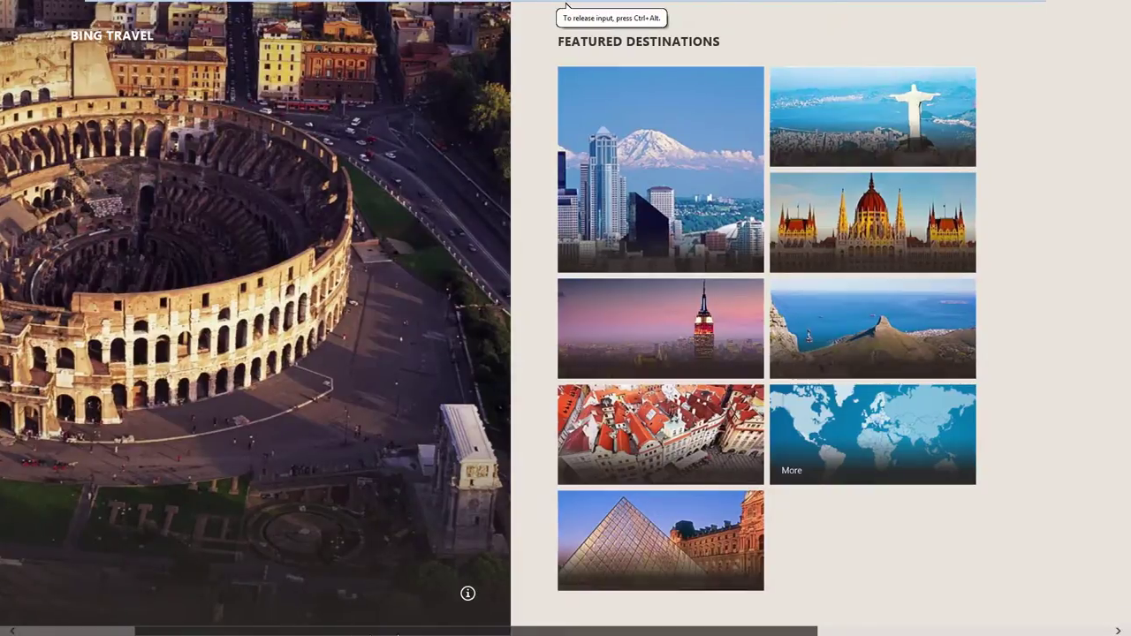
pyautogui.hscroll(8, 566, 7)
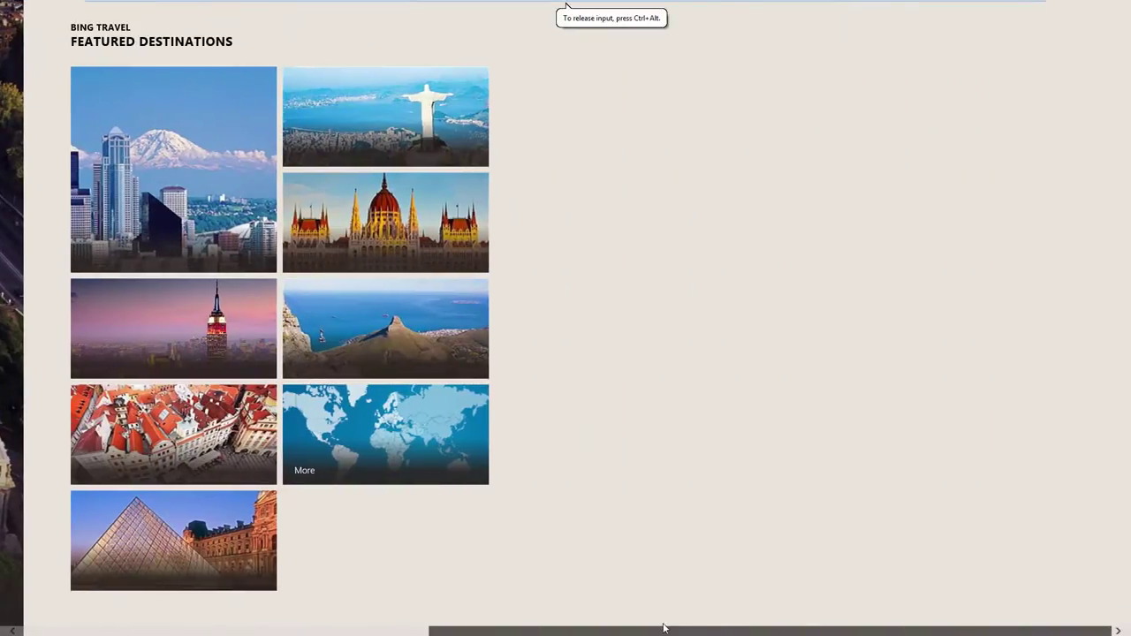
pyautogui.moveTo(664, 629); pyautogui.dragTo(160, 597)
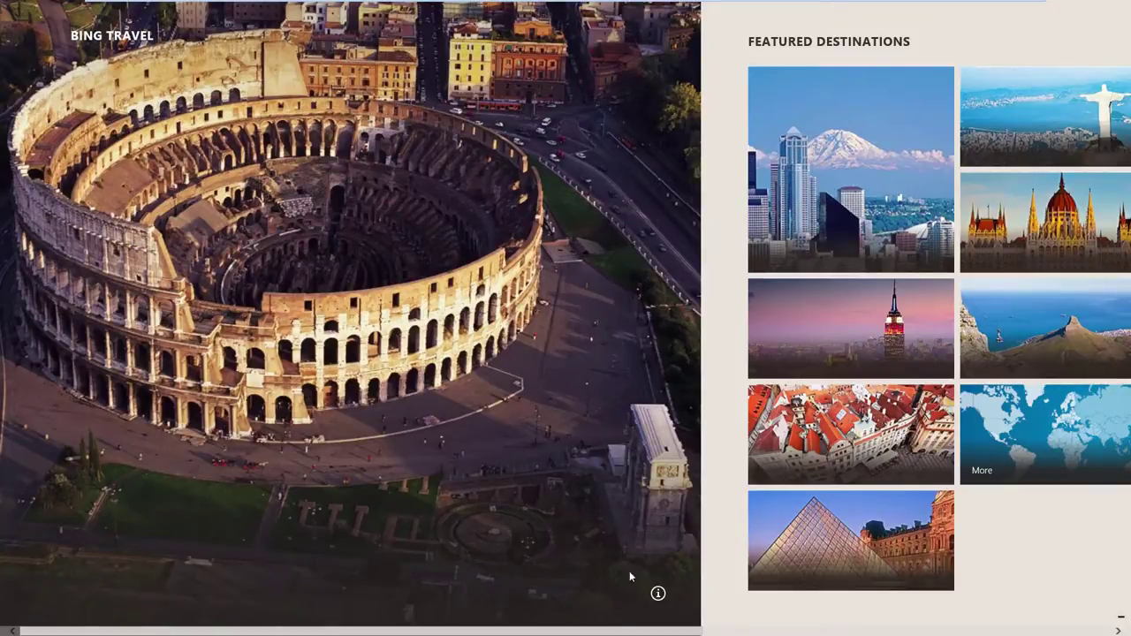
pyautogui.click(857, 170)
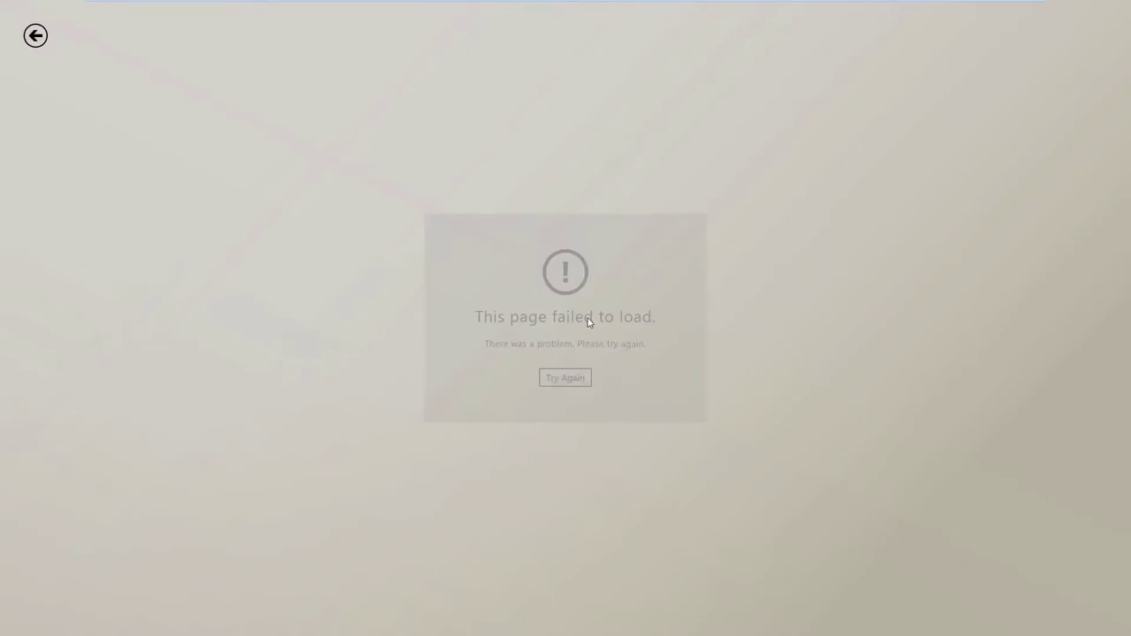
pyautogui.click(34, 36)
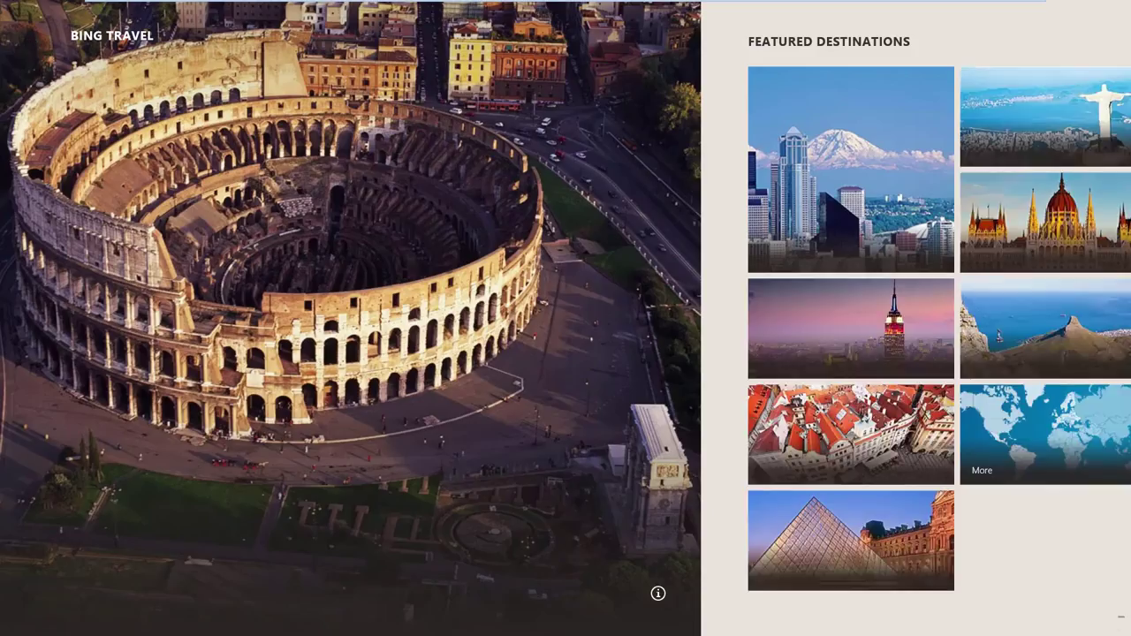
pyautogui.click(7, 629)
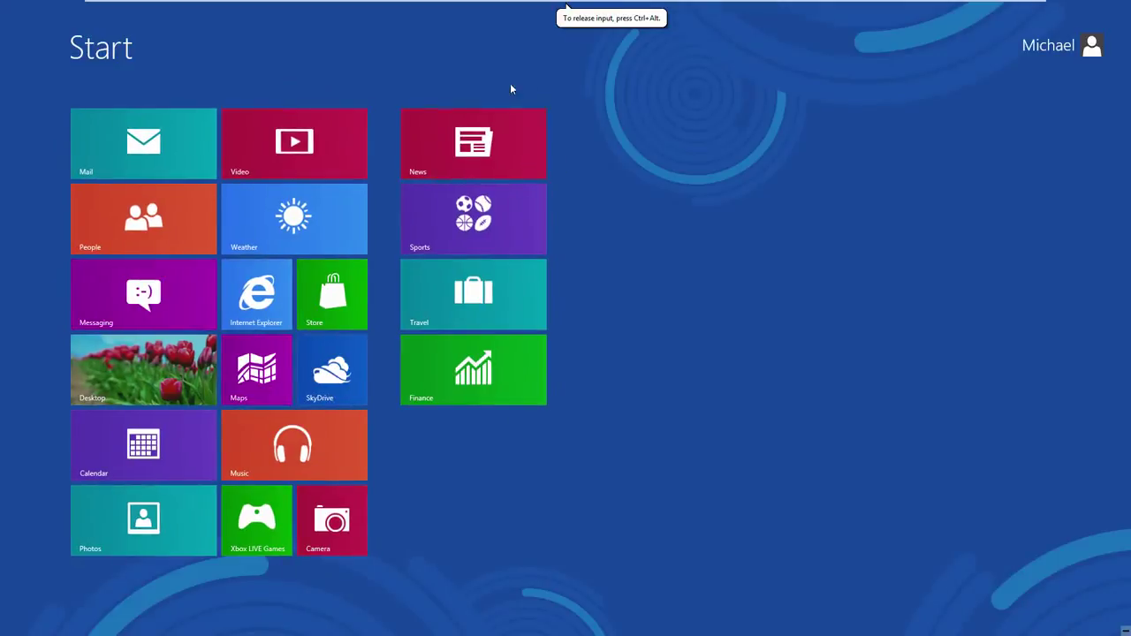
# Try the News app and the Mail app, cancelling the Microsoft account sign-in.
pyautogui.moveTo(495, 142)
pyautogui.mouseDown()
pyautogui.moveTo(479, 155)
pyautogui.moveTo(501, 145)
pyautogui.mouseUp()
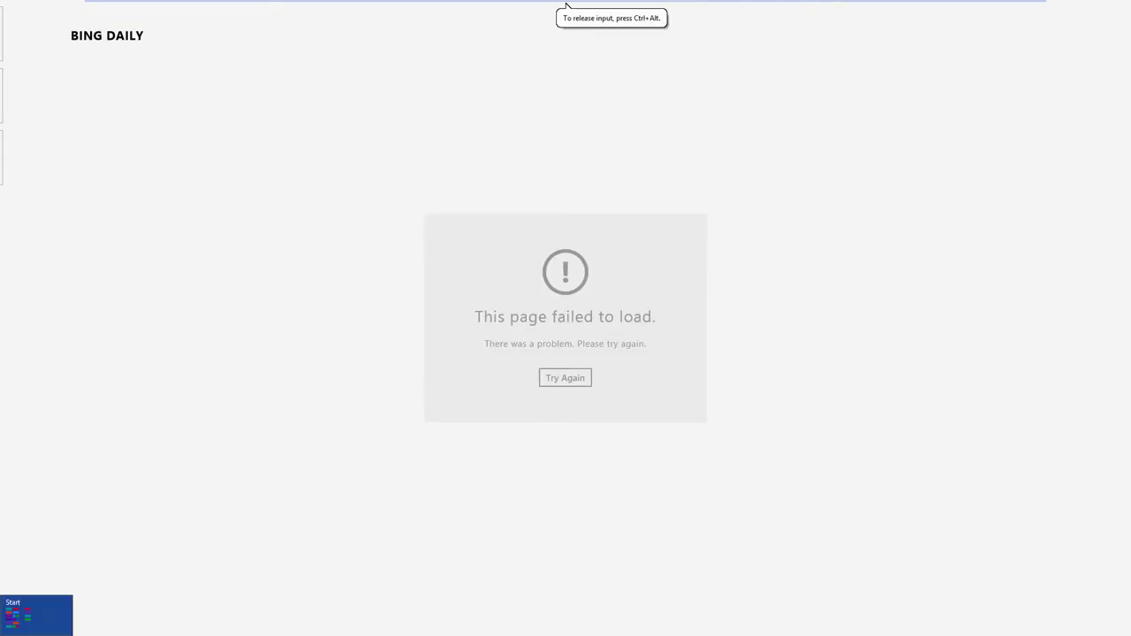
pyautogui.click(26, 614)
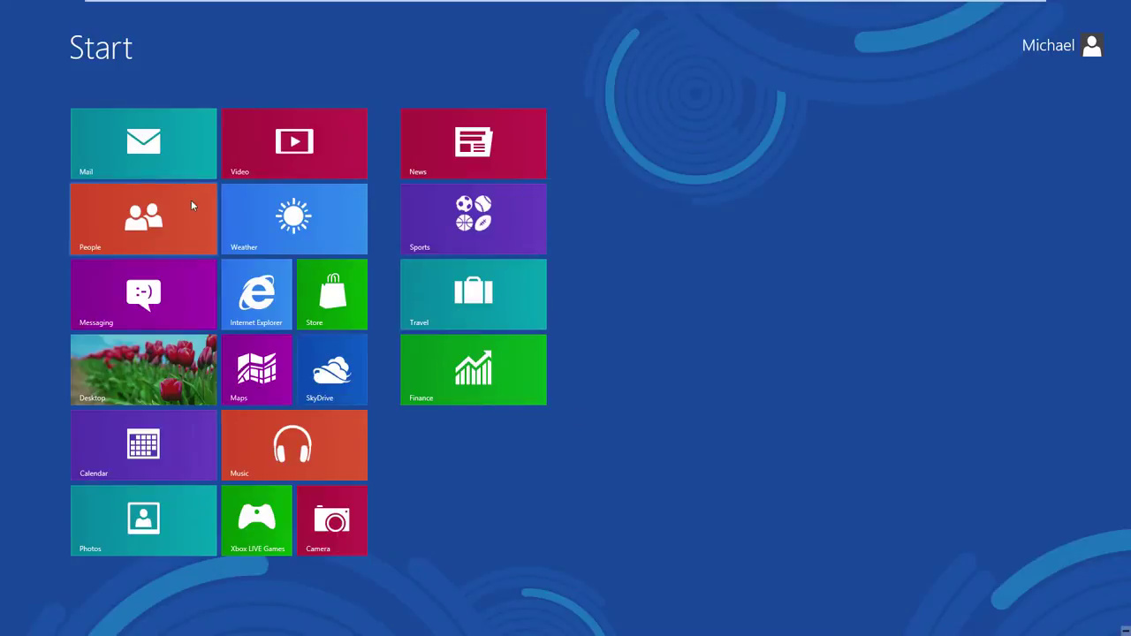
pyautogui.click(177, 167)
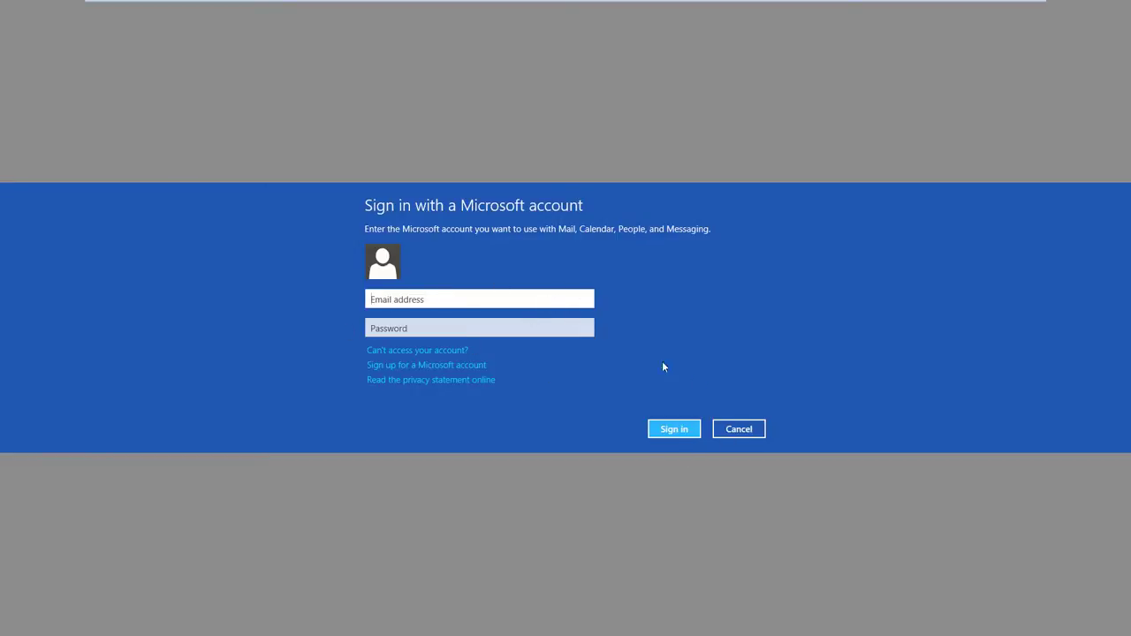
pyautogui.click(739, 428)
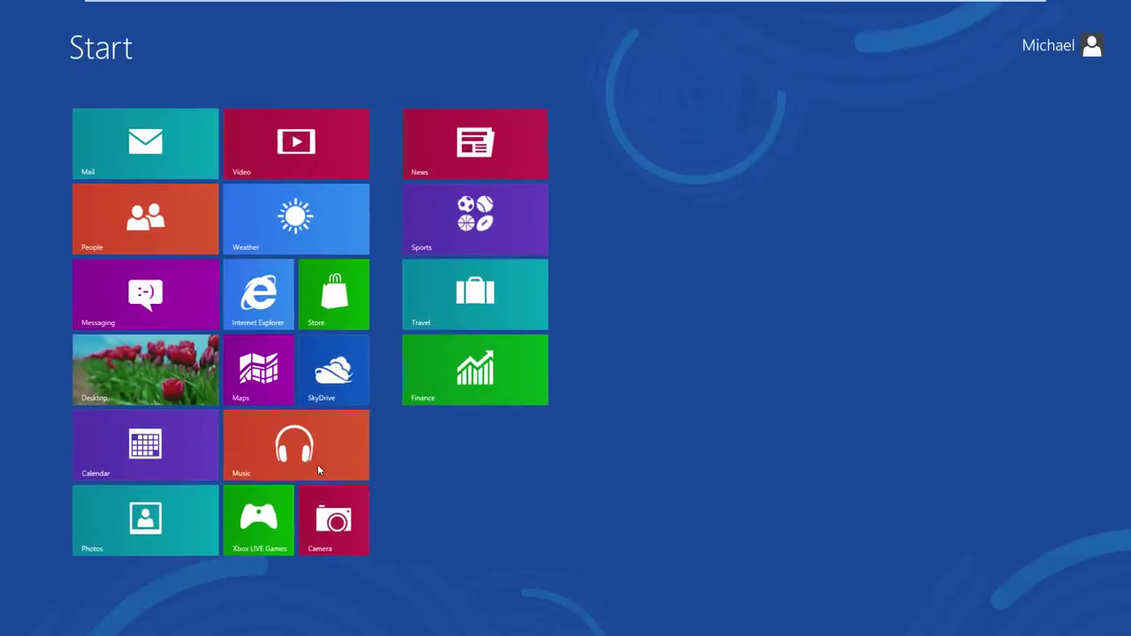
# Show the charms over the desktop, use them to reach the Start screen and view the user account menu there.
pyautogui.press('super+d')
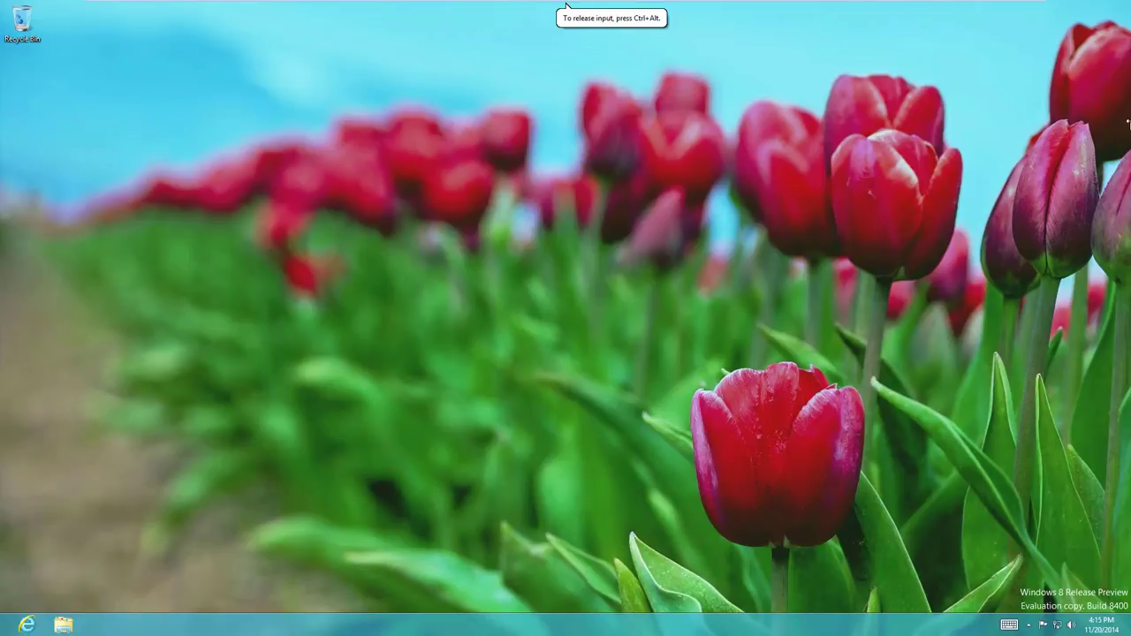
pyautogui.moveTo(1130, 2)
pyautogui.moveTo(1118, 384)
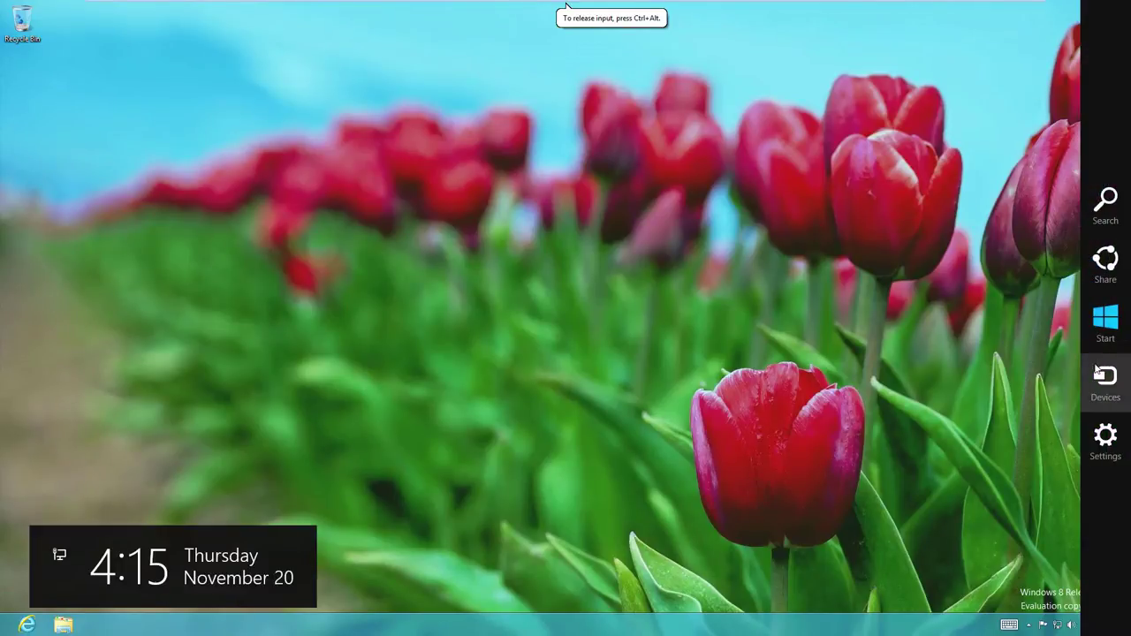
pyautogui.click(1106, 320)
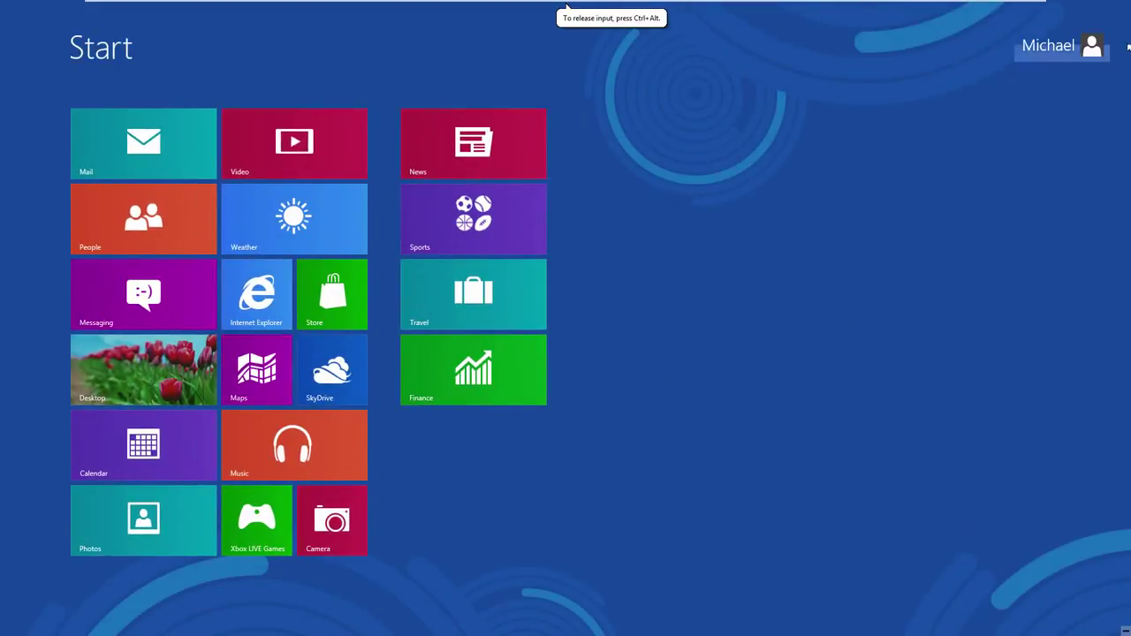
pyautogui.click(1056, 45)
pyautogui.click(940, 242)
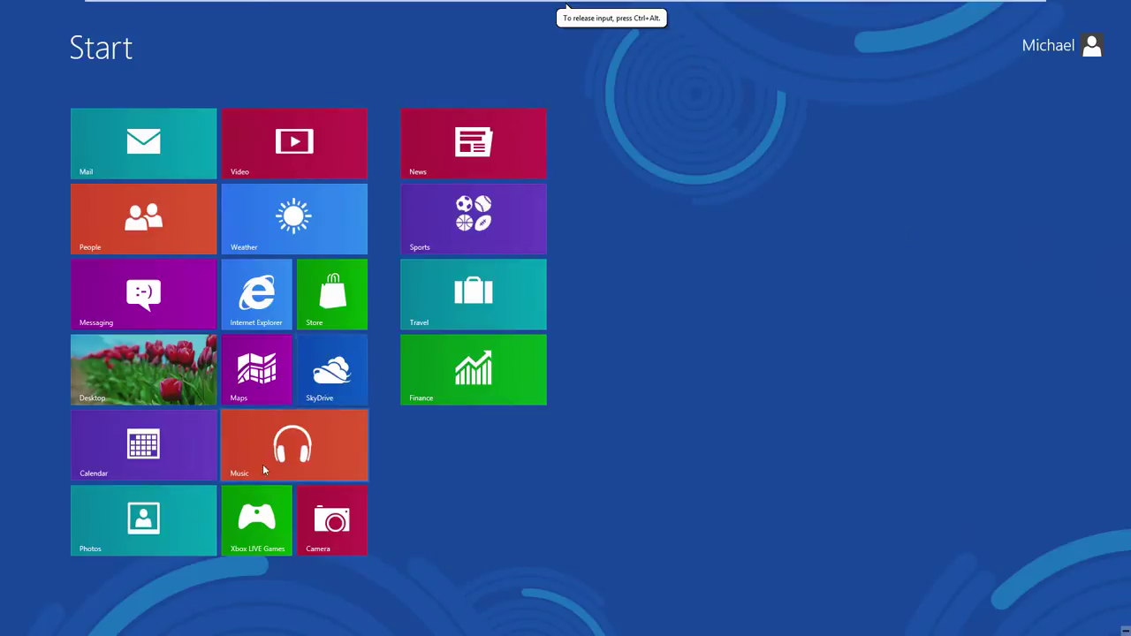
# Run winver to view the Windows version information, and view and dismiss the desktop's context menu.
pyautogui.press('super+r')
pyautogui.write('winver')
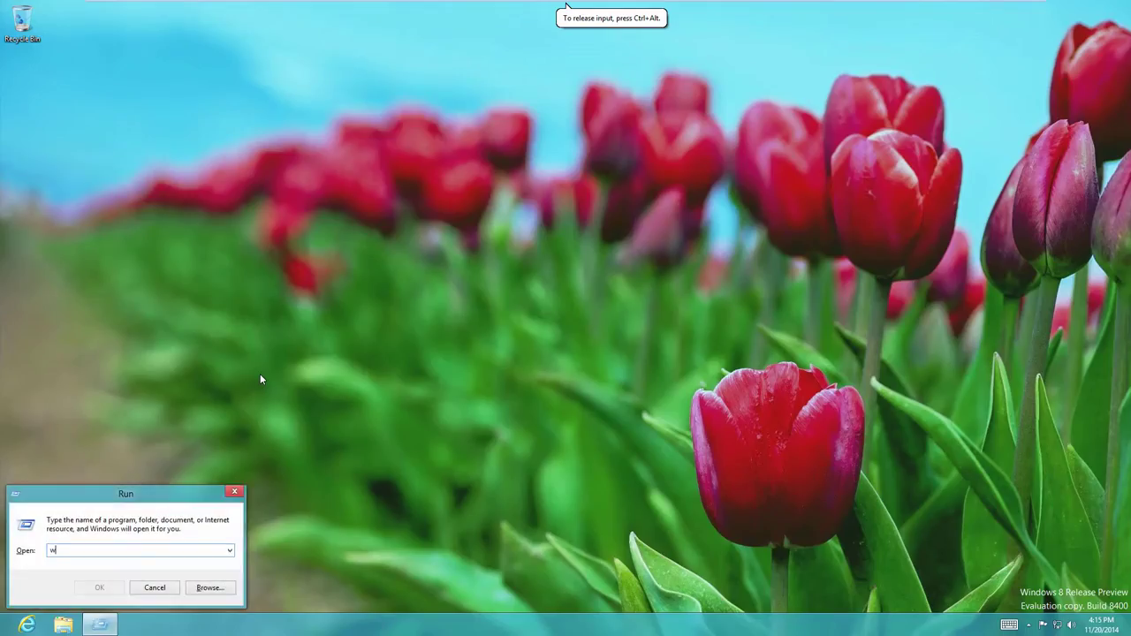
pyautogui.press('Return')
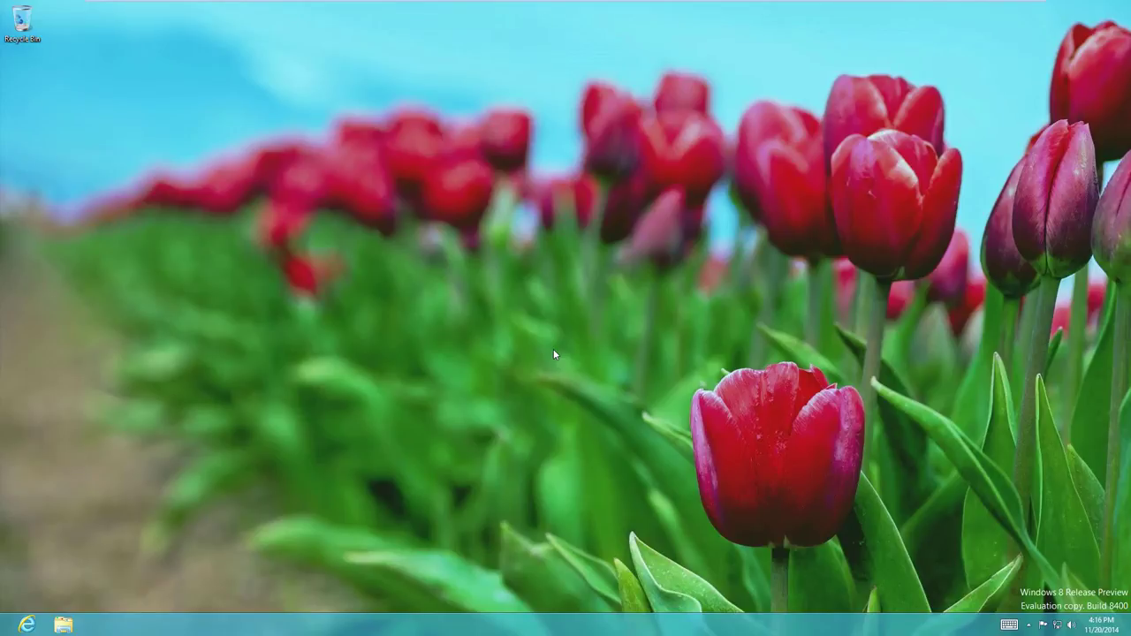
pyautogui.rightClick(529, 337)
pyautogui.click(667, 279)
# Open the full PC settings from the desktop's Settings charm.
pyautogui.moveTo(1130, 2)
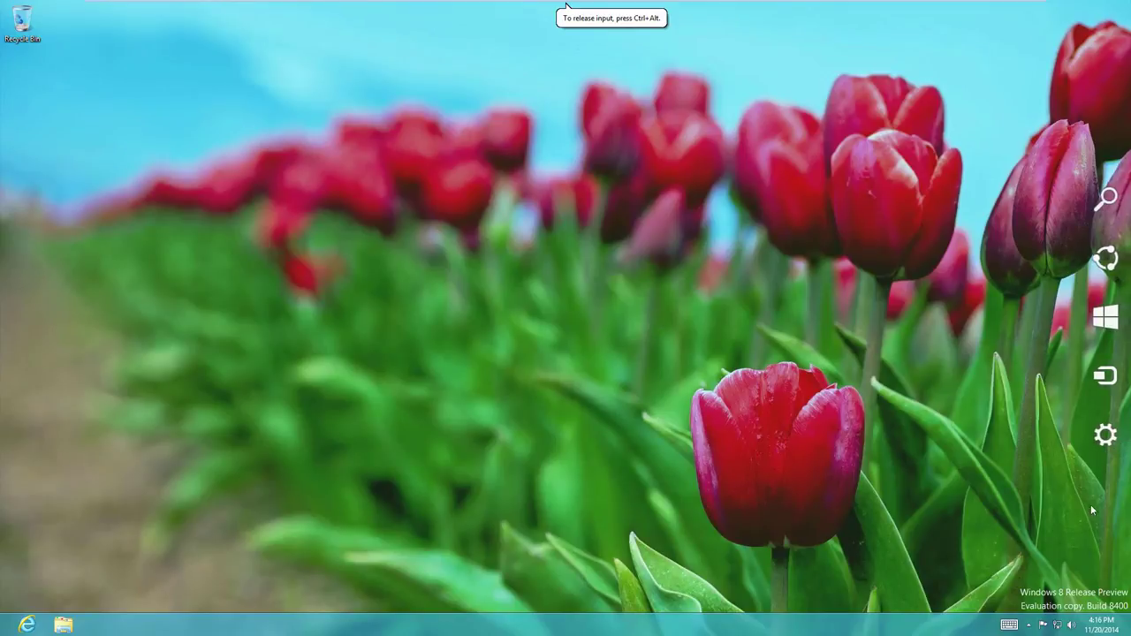
pyautogui.click(1097, 443)
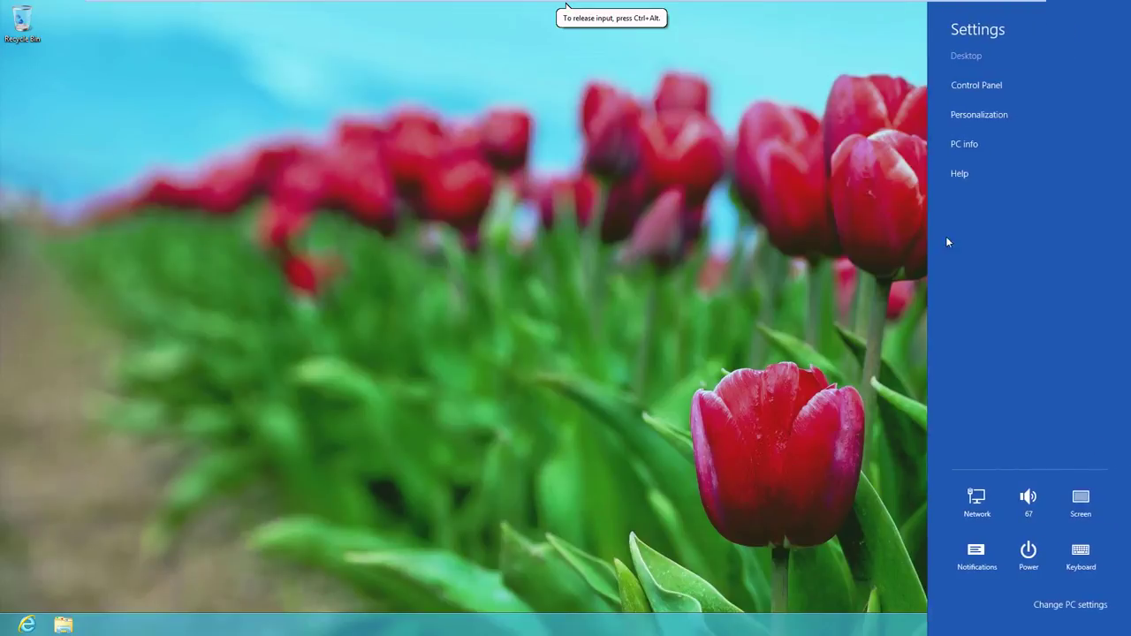
pyautogui.click(1053, 605)
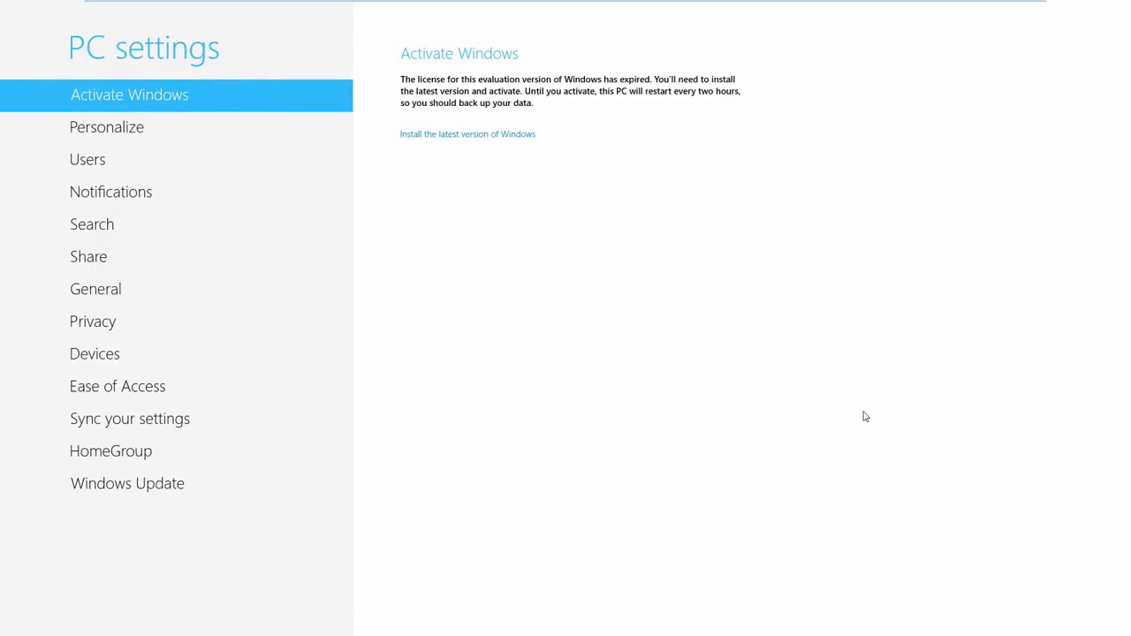
# Look through the Notifications, Devices, Windows Update, Personalize and Activate Windows pages of PC settings and return to the Start screen.
pyautogui.click(107, 193)
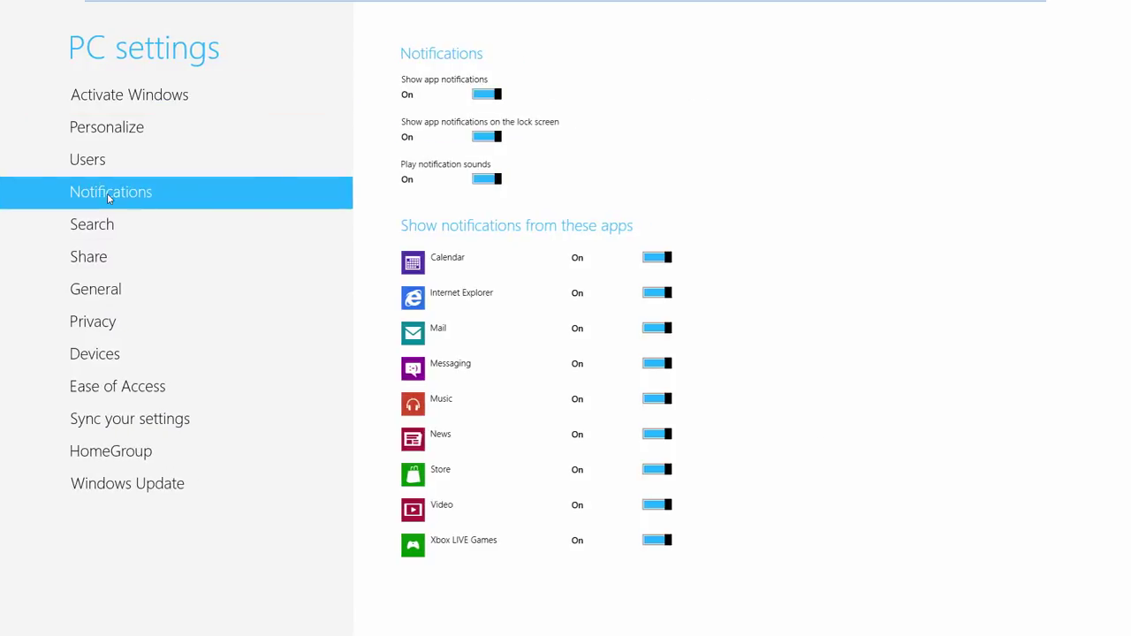
pyautogui.click(131, 361)
pyautogui.click(127, 474)
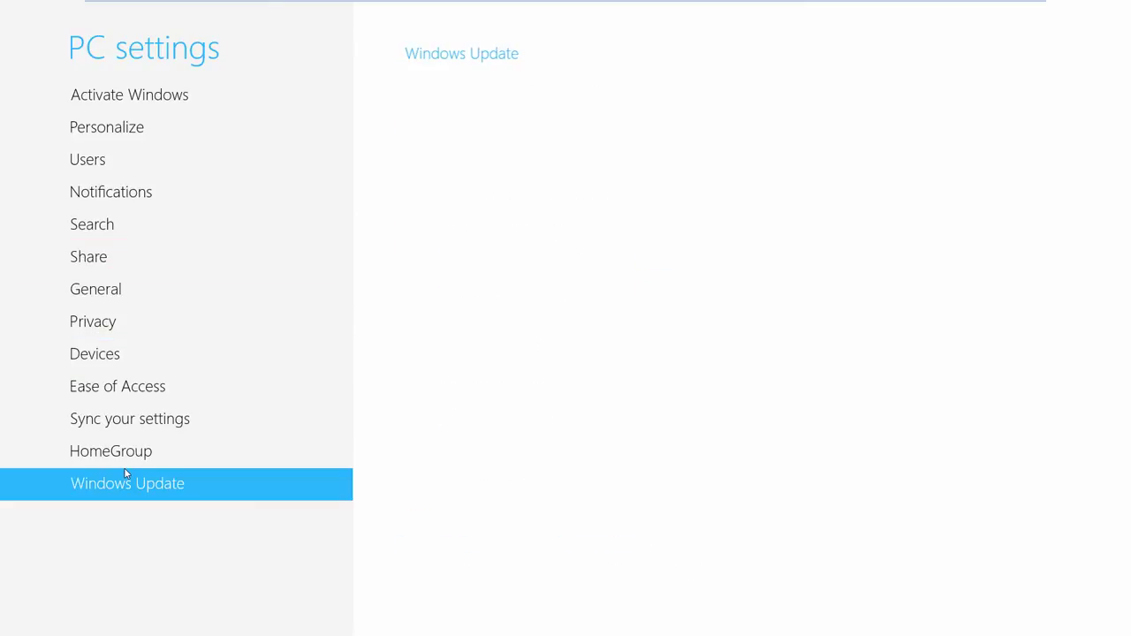
pyautogui.click(133, 126)
pyautogui.click(137, 105)
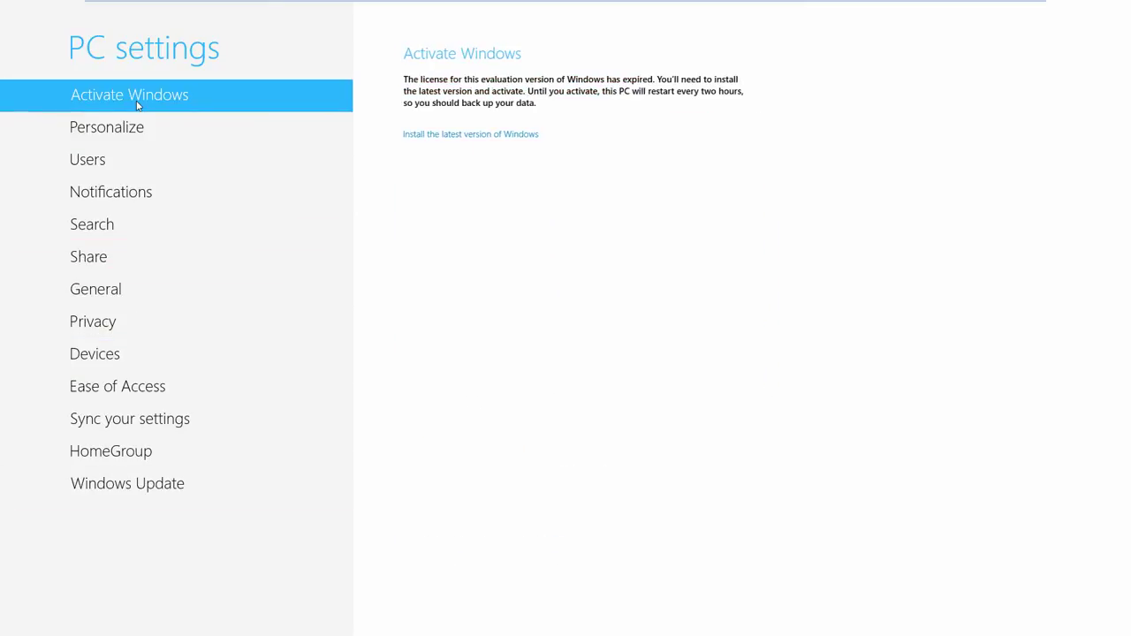
pyautogui.press('super')
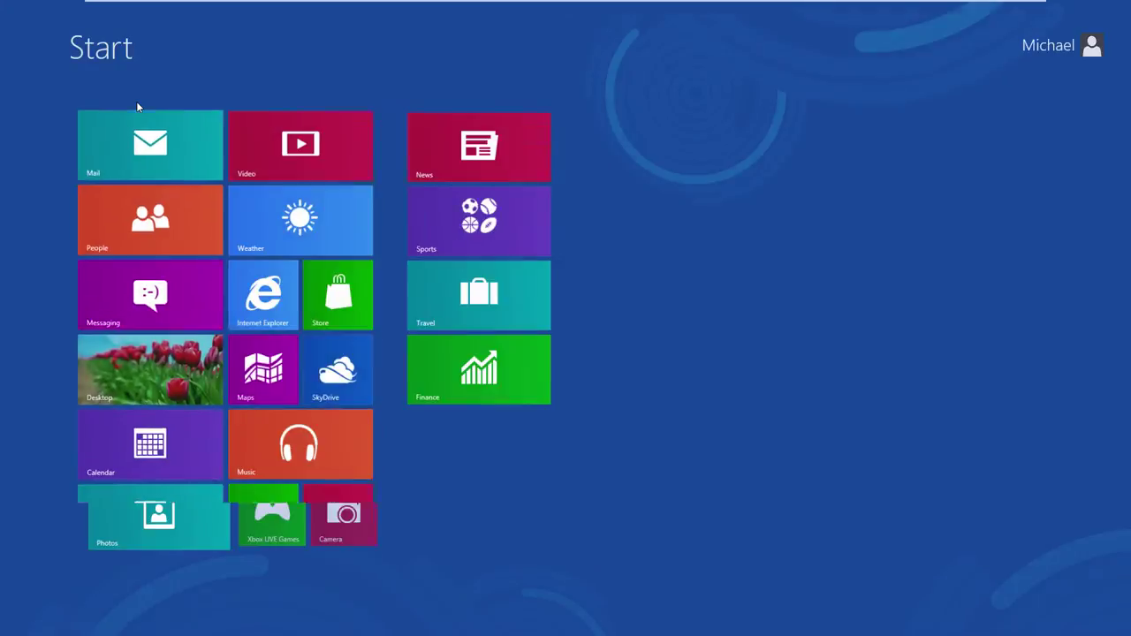